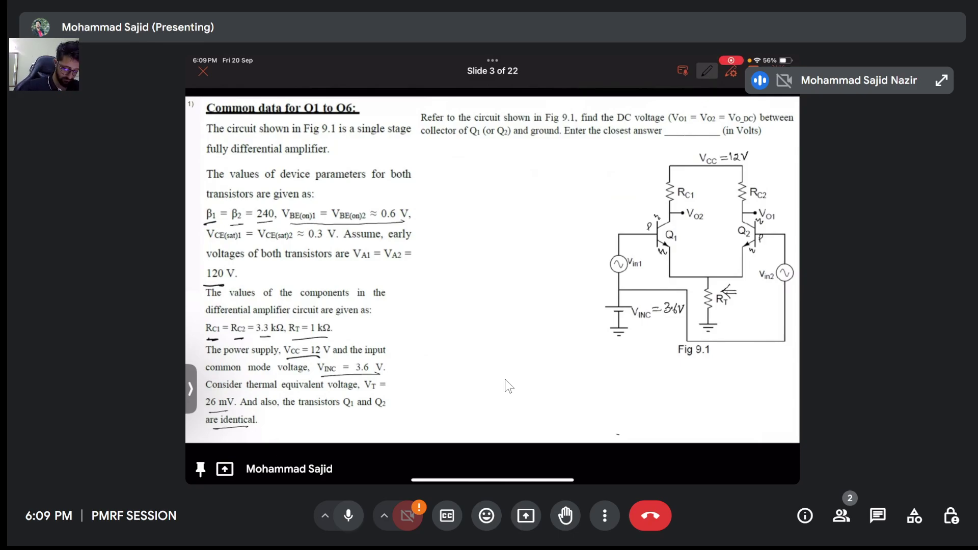
Step: Exit the full-screen meeting view and turn off Bluetooth in the system quick settings
key("Escape")
left_click(849, 530)
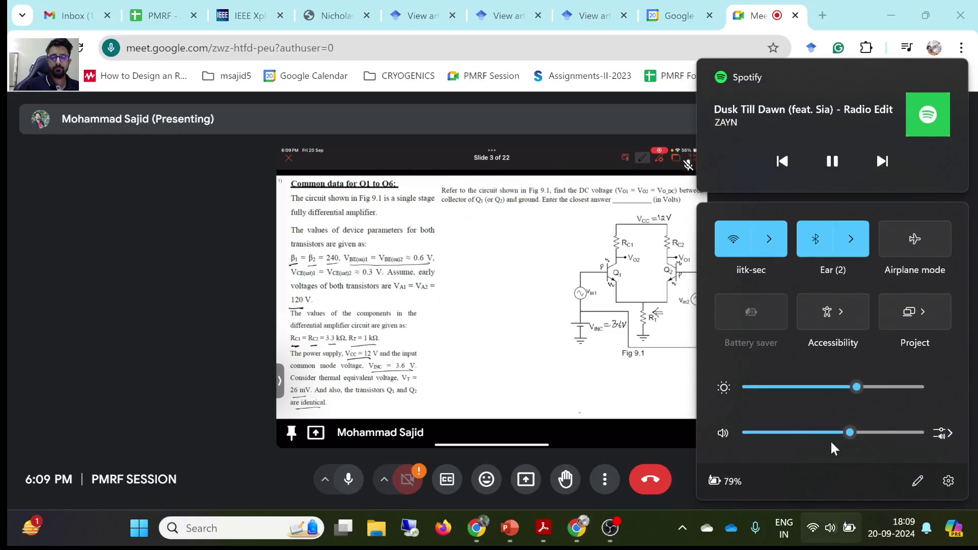
left_click(820, 244)
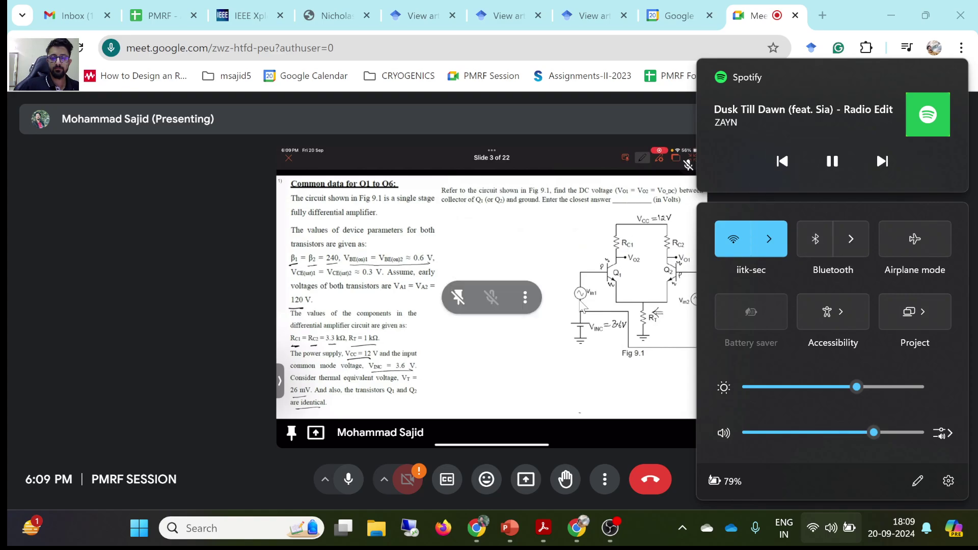
left_click(591, 368)
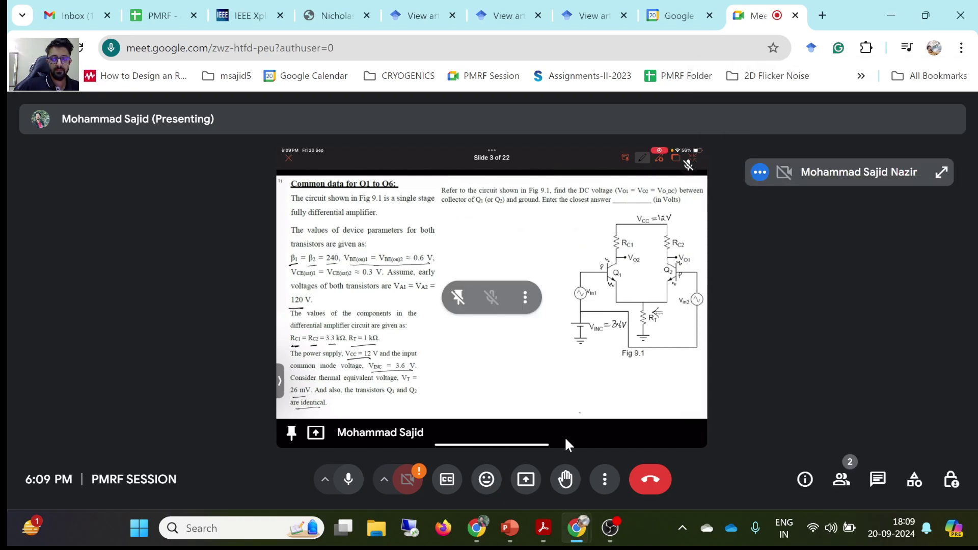
Step: Switch to OBS and review the advanced audio properties of the active sources
left_click(611, 528)
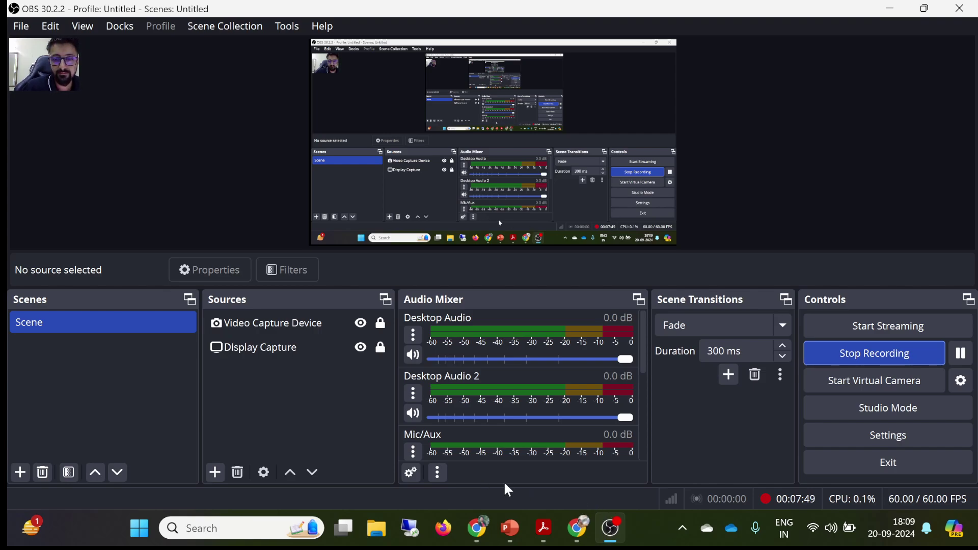
left_click(417, 476)
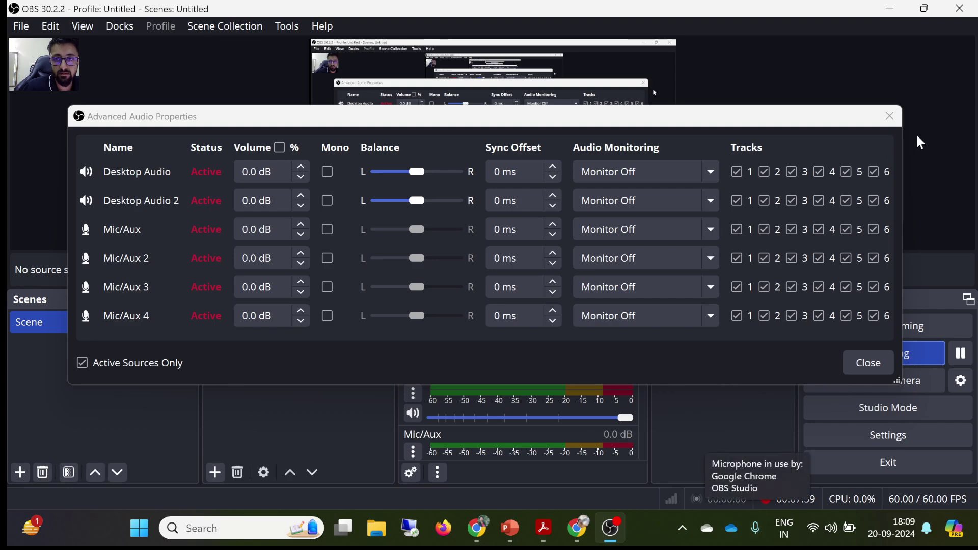
left_click(890, 117)
Step: Check the Windows microphone privacy settings, including which apps have microphone access, and return to OBS
left_click(757, 530)
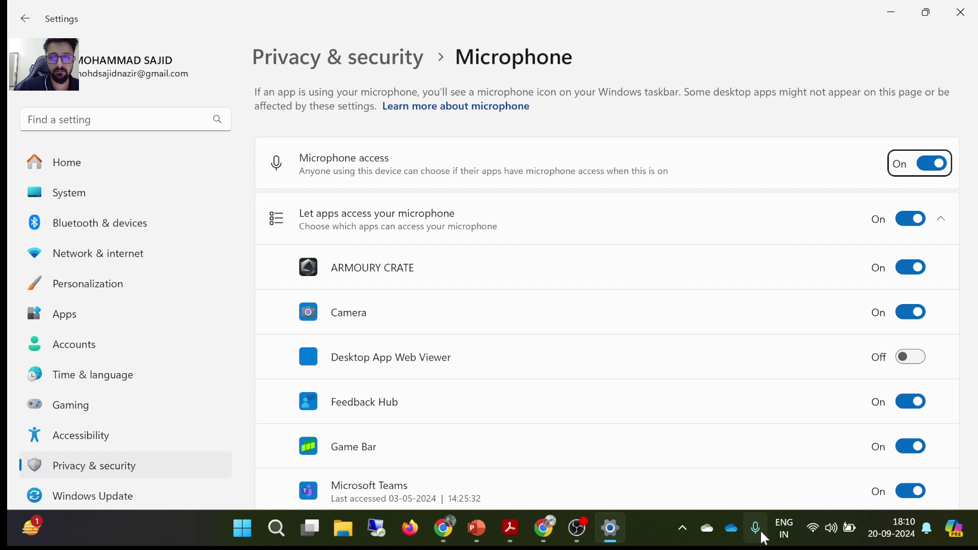
left_click(763, 534)
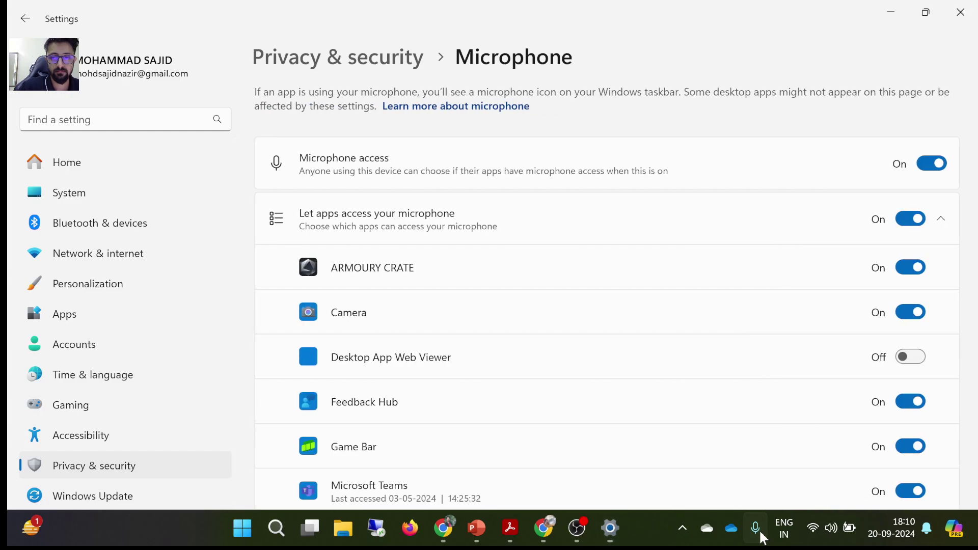
left_click(974, 9)
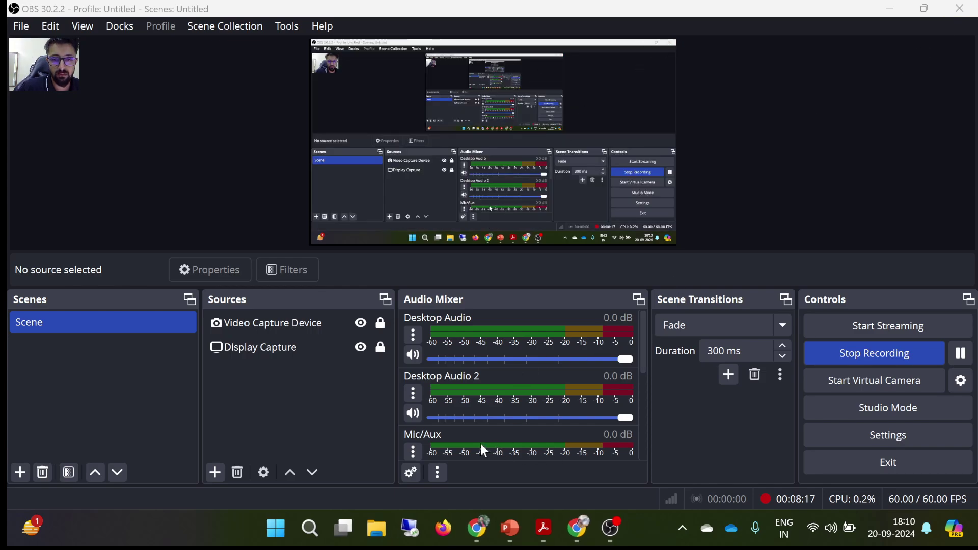
left_click(413, 452)
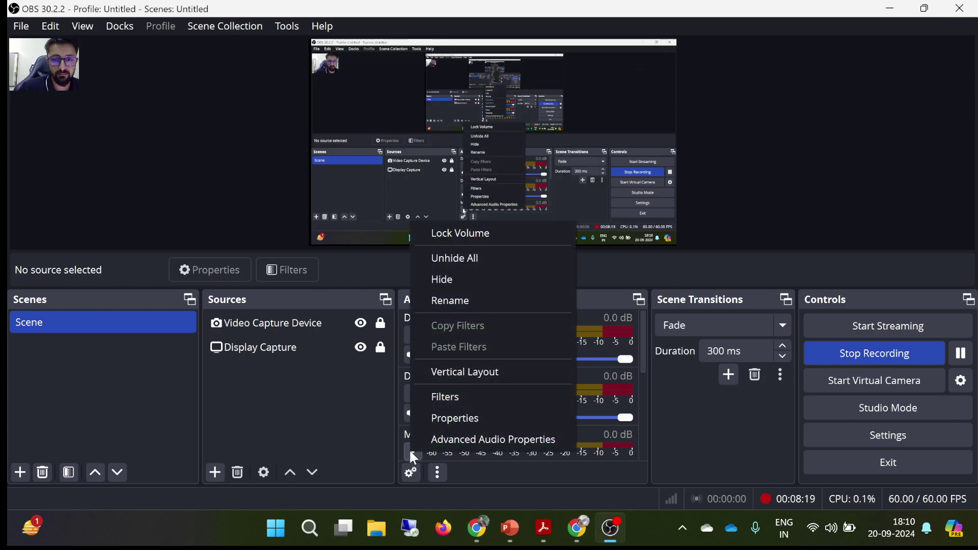
left_click(635, 478)
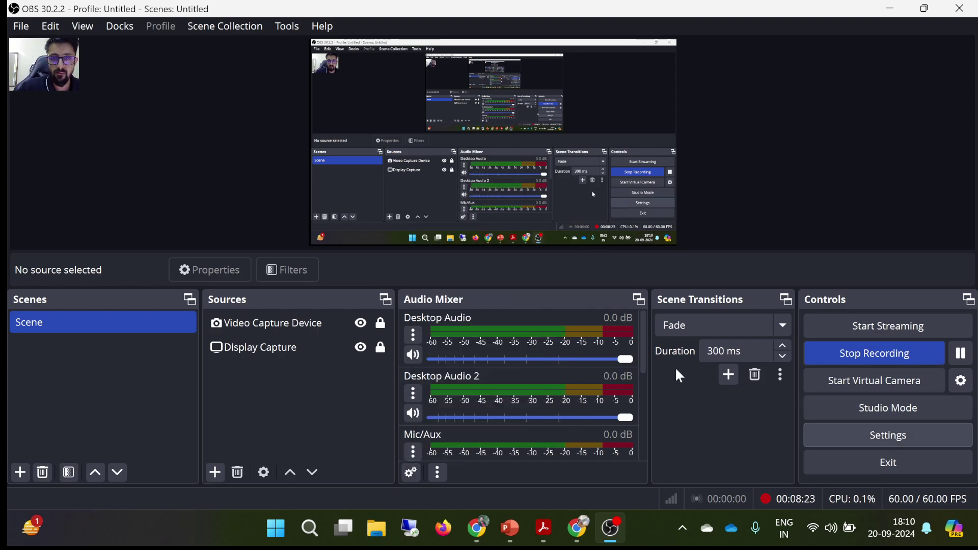
Step: Set both Desktop Audio and Desktop Audio 2 to Speakers (Realtek(R) Audio) in the audio settings and save
left_click(885, 438)
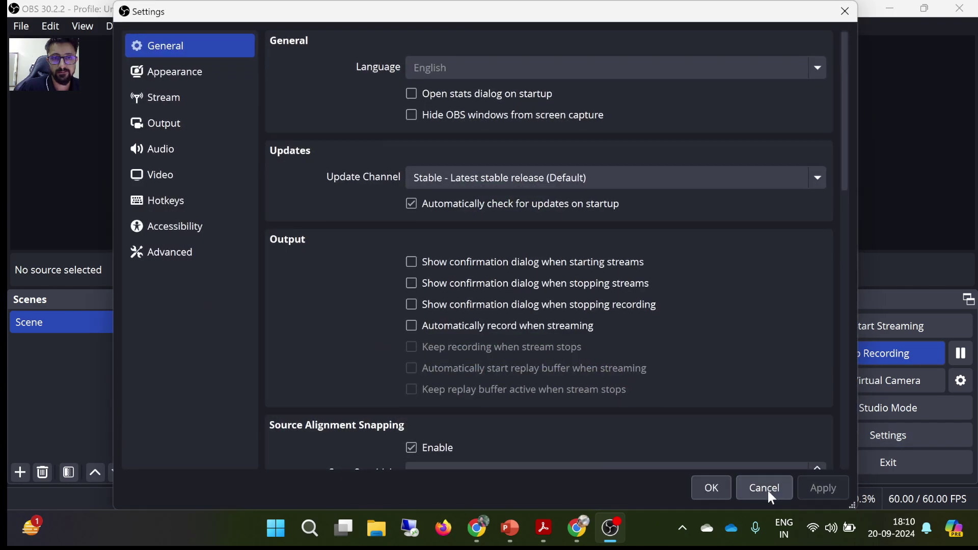
left_click(152, 149)
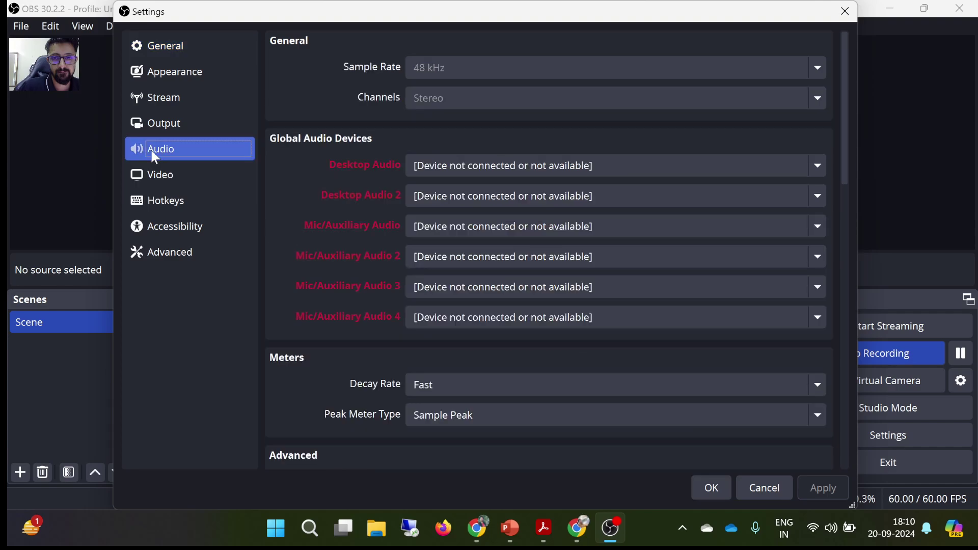
left_click(493, 173)
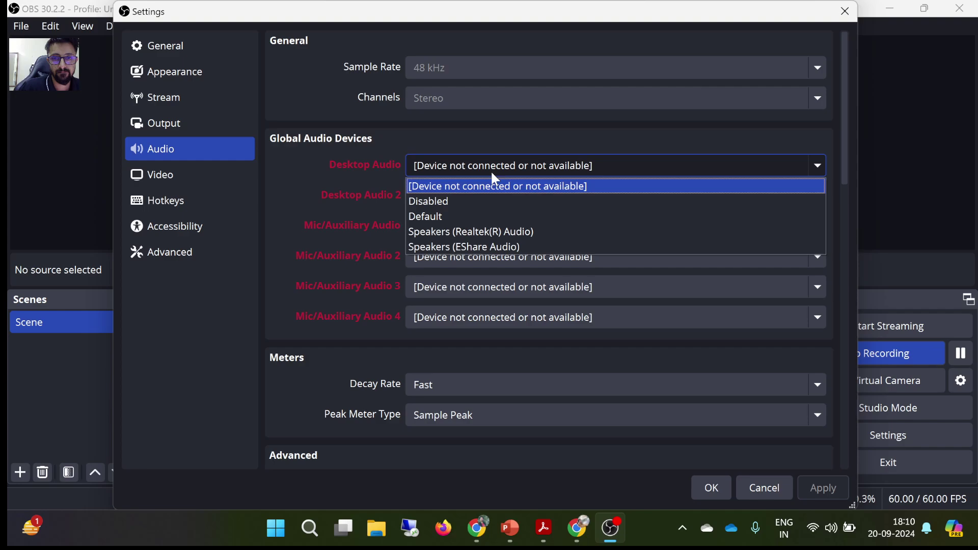
left_click(494, 234)
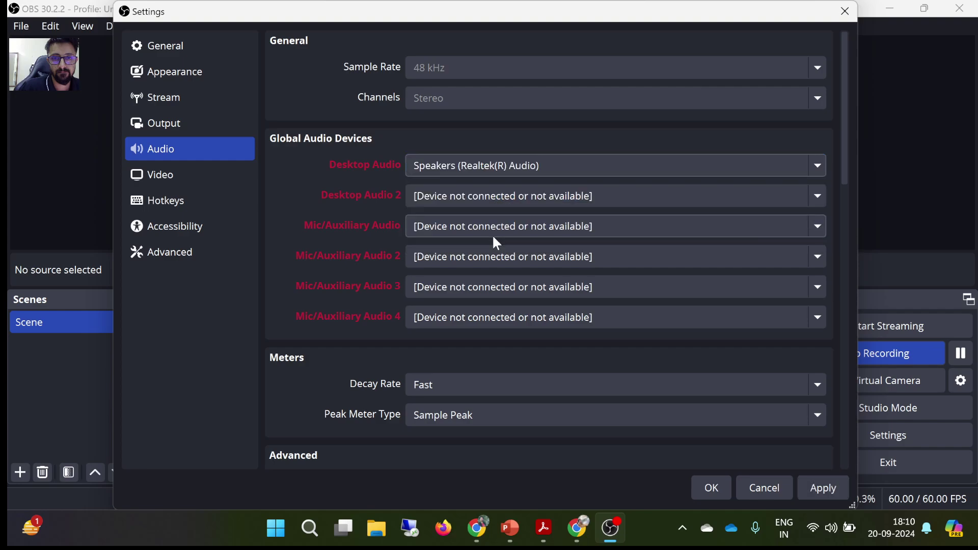
left_click(468, 199)
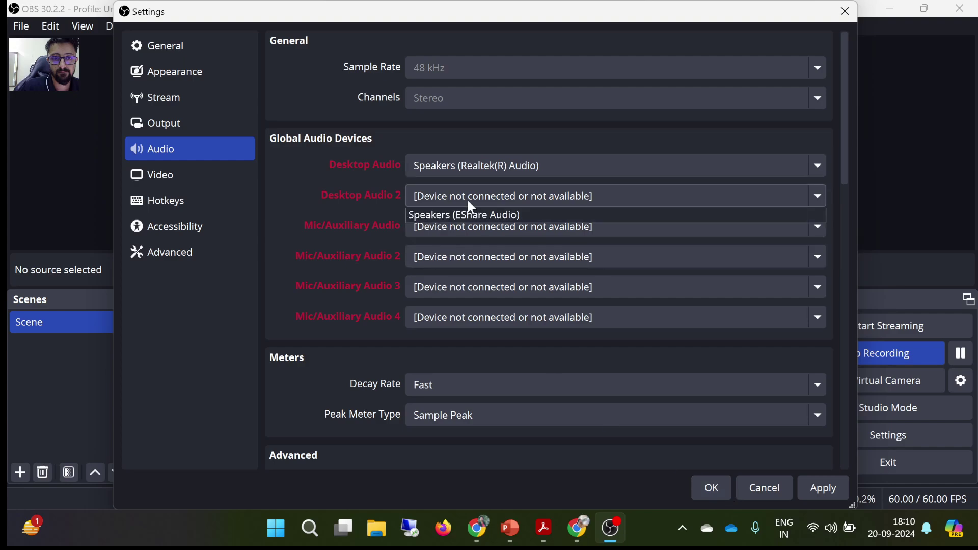
left_click(451, 261)
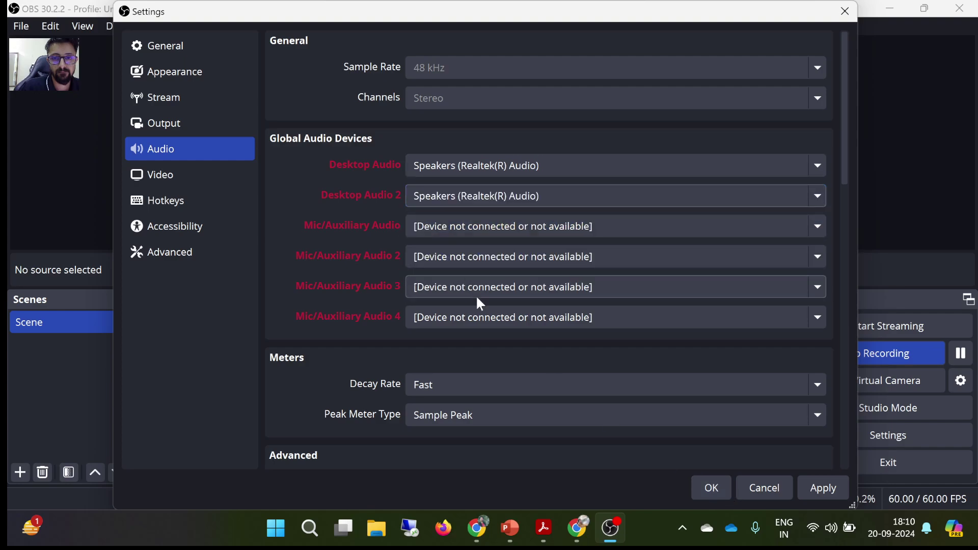
left_click(708, 490)
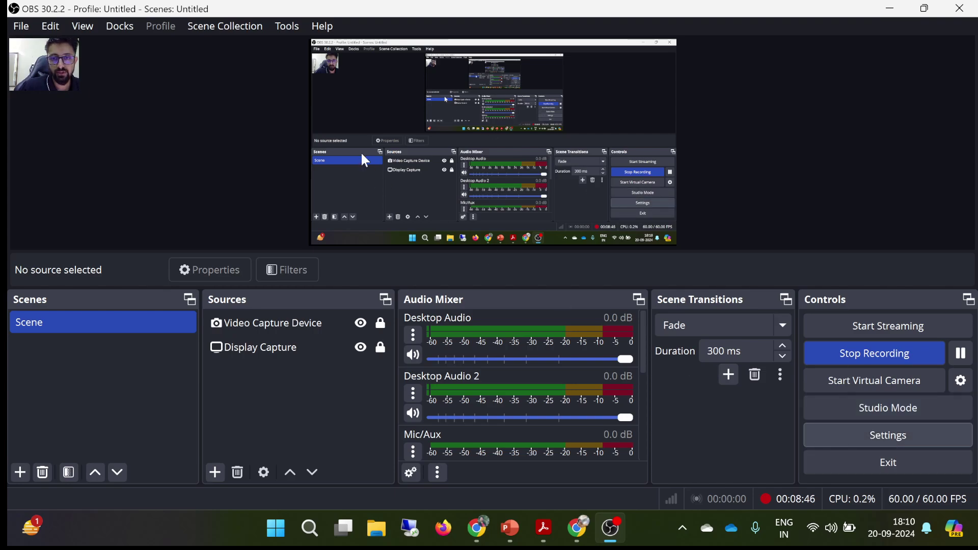
Step: Reopen the audio settings and check which devices are offered for Desktop Audio and Desktop Audio 2
left_click(842, 445)
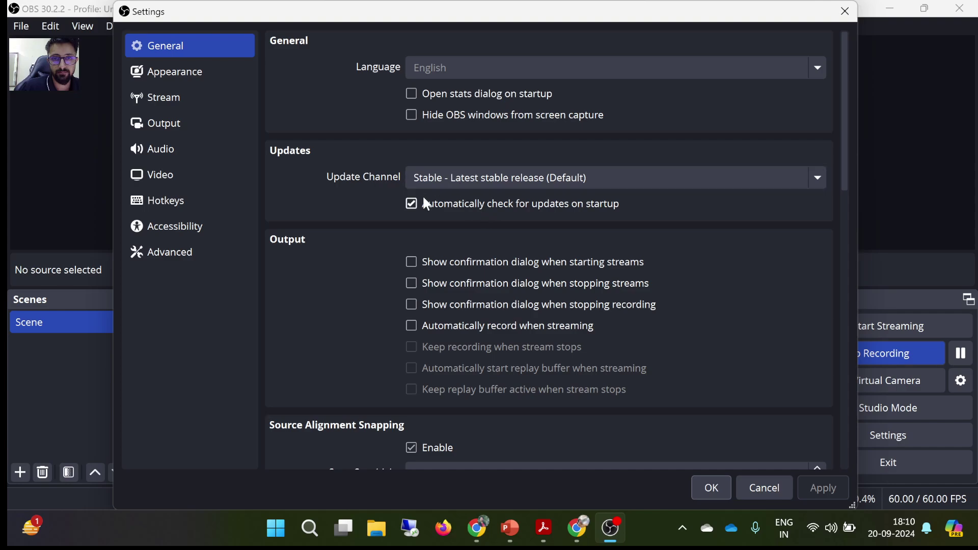
left_click(182, 148)
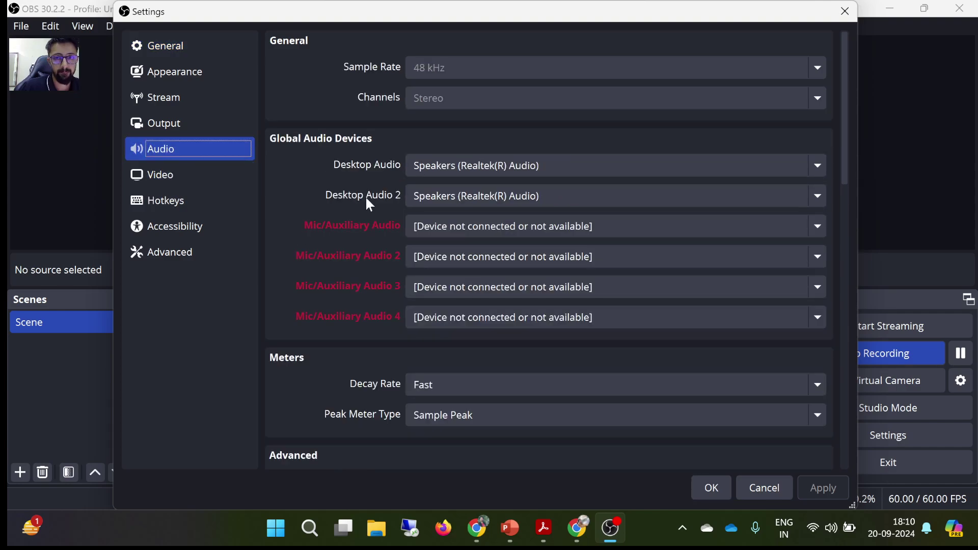
left_click(437, 201)
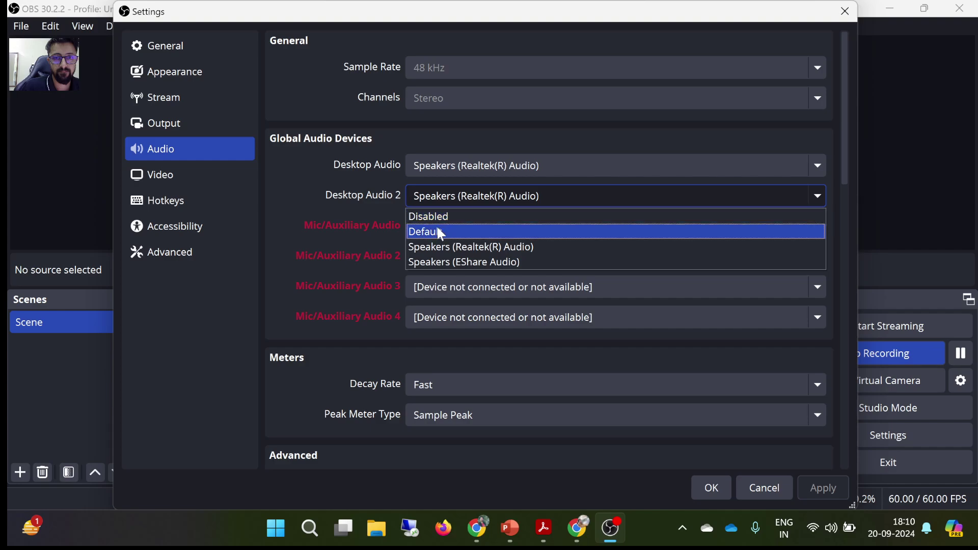
left_click(467, 167)
left_click(466, 167)
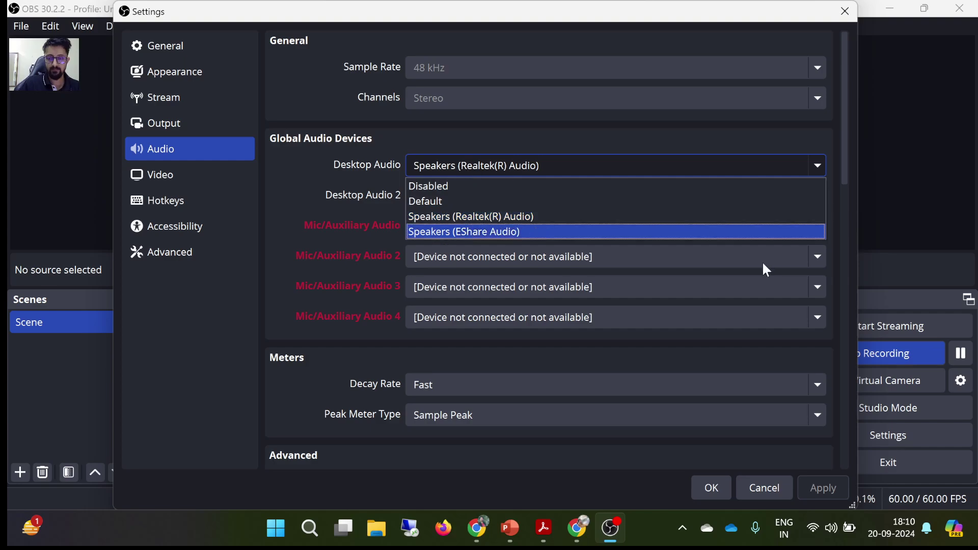
Step: Turn Bluetooth back on in the system quick settings
left_click(832, 530)
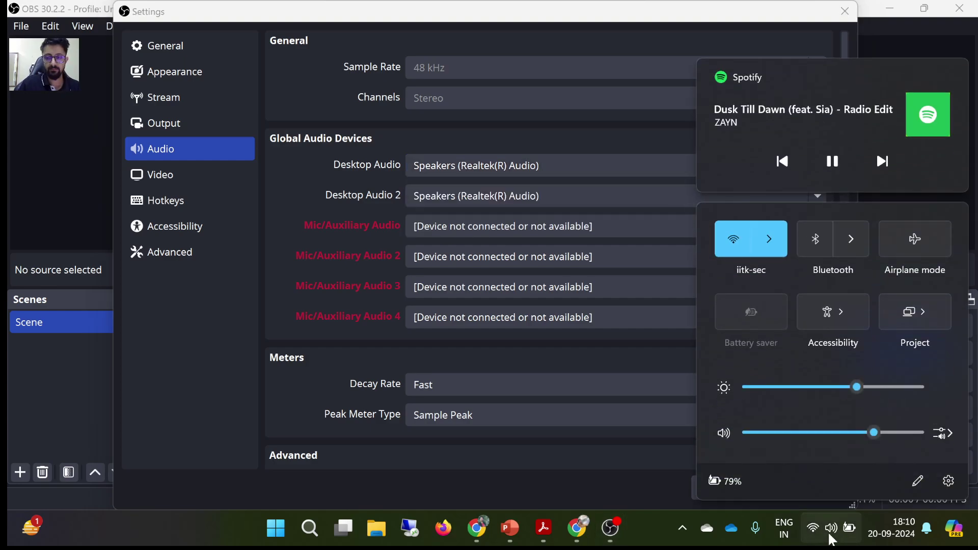
left_click(824, 240)
left_click(910, 32)
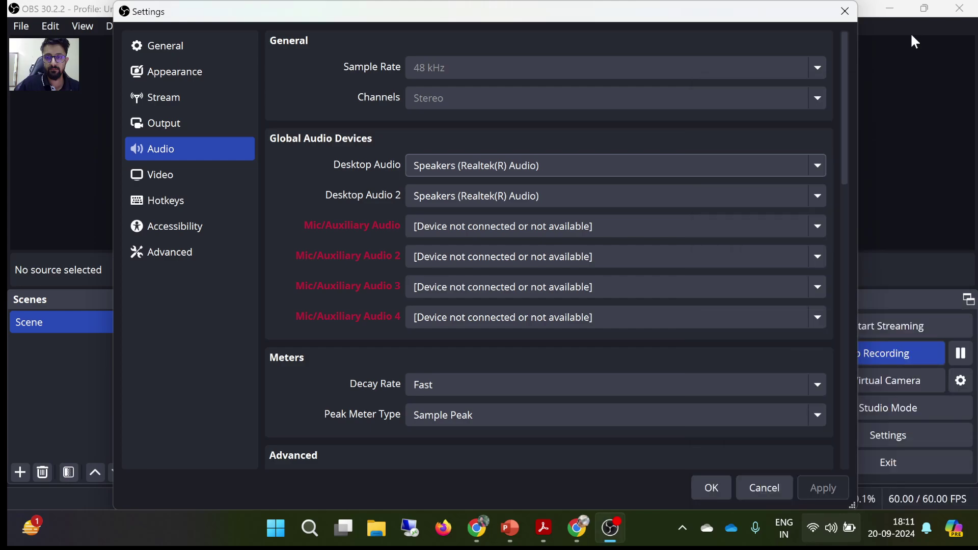
Step: Check the Desktop Audio device choices again and close the settings without changing anything
left_click(494, 166)
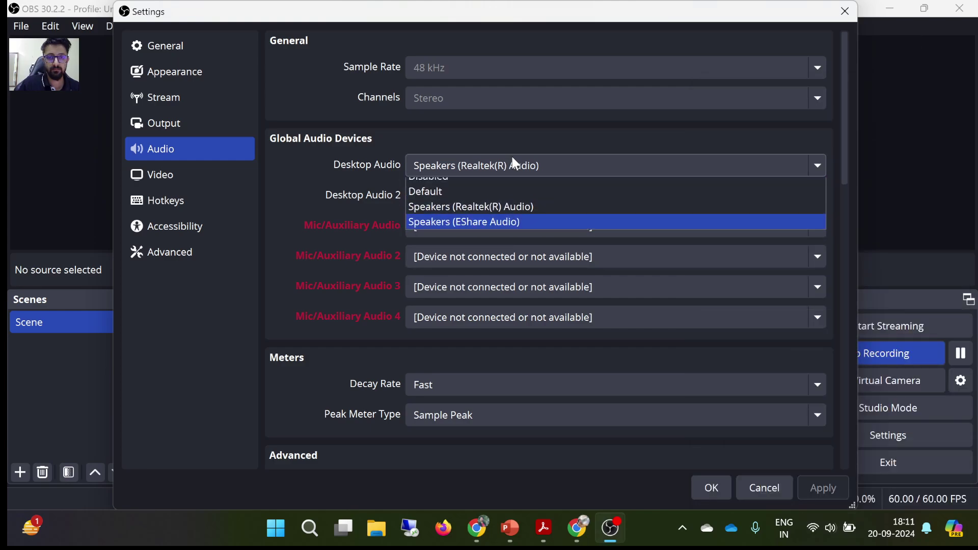
left_click(846, 11)
left_click(846, 11)
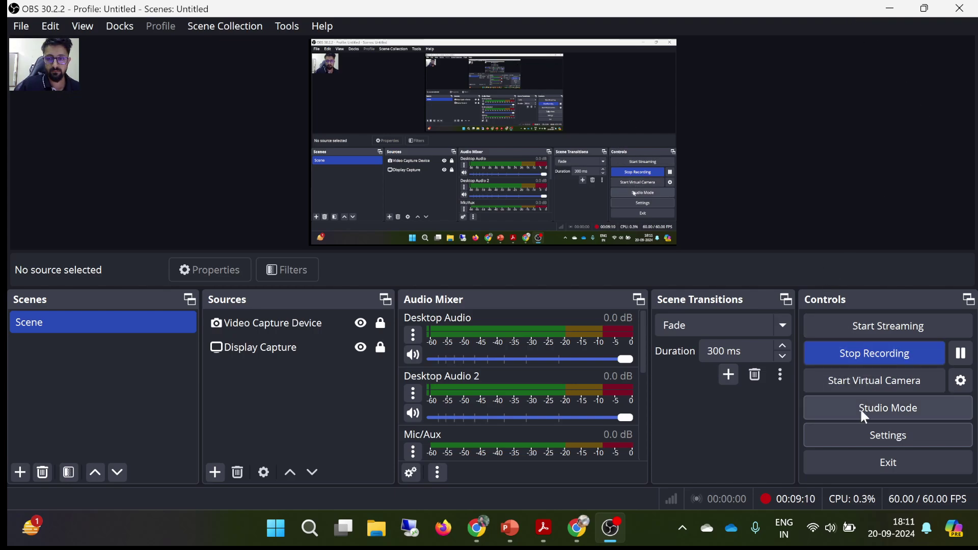
Step: Set both Desktop Audio and Desktop Audio 2 to Headphones (Ear (2)) in the audio settings and save
left_click(866, 437)
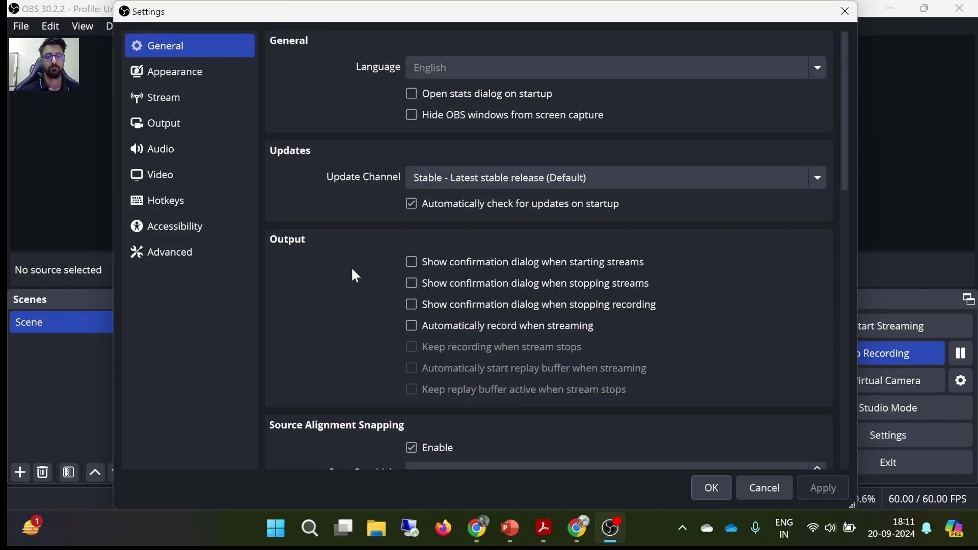
left_click(181, 150)
left_click(500, 170)
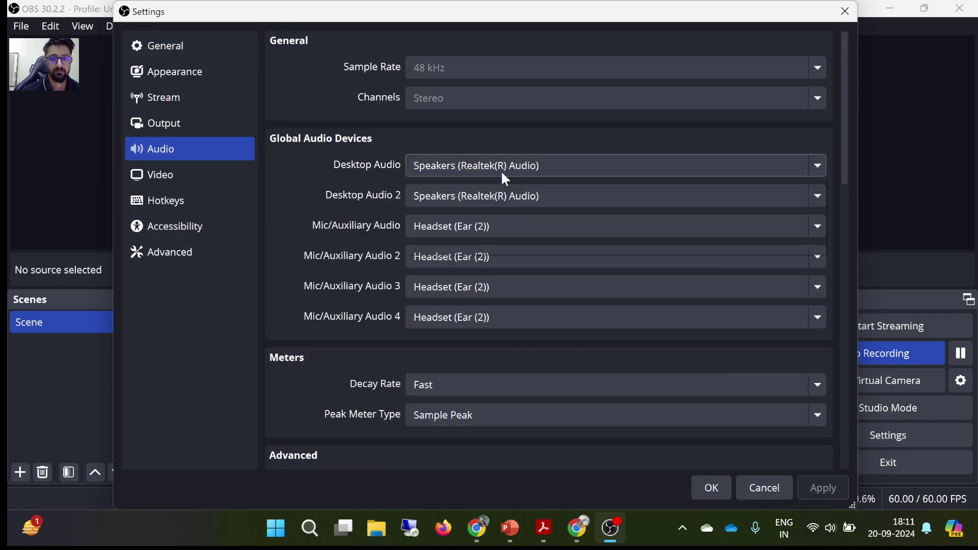
left_click(474, 218)
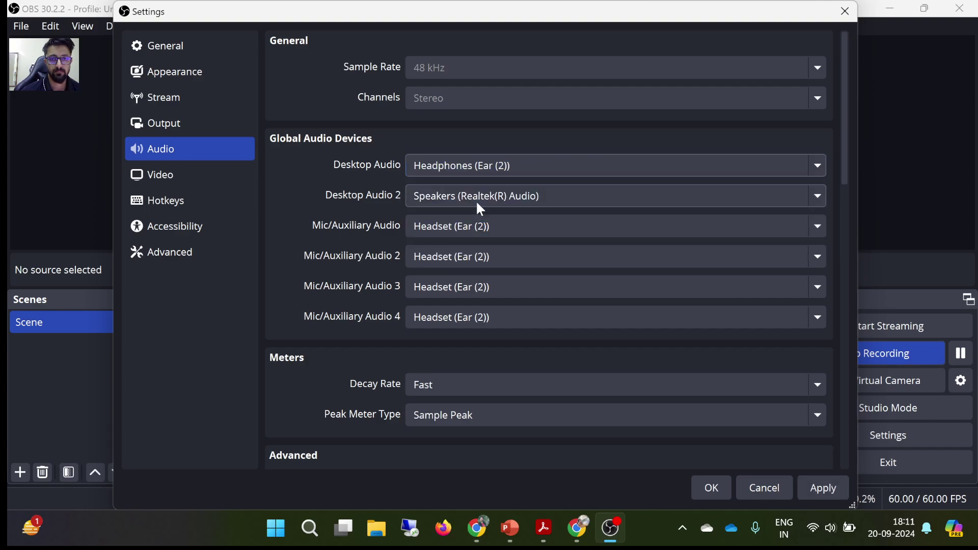
left_click(476, 199)
left_click(463, 248)
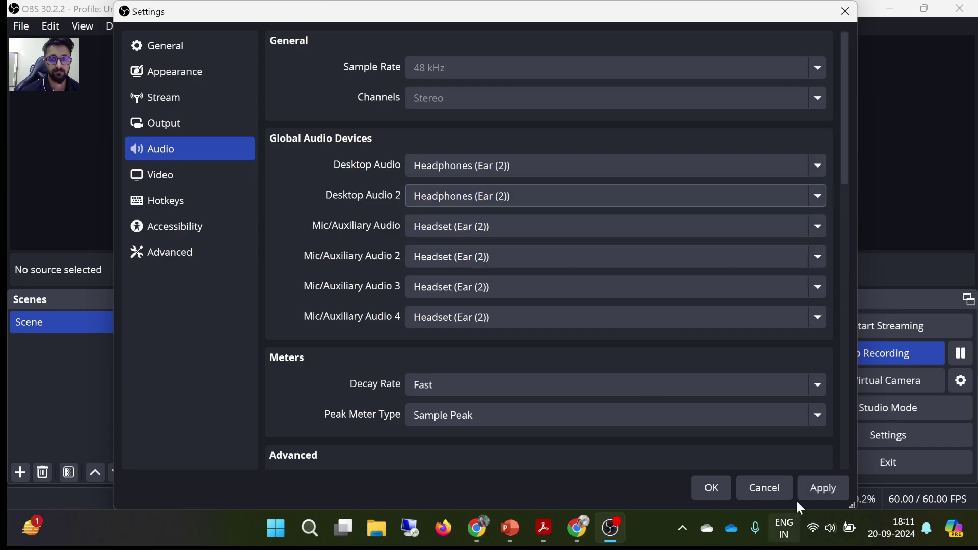
left_click(714, 490)
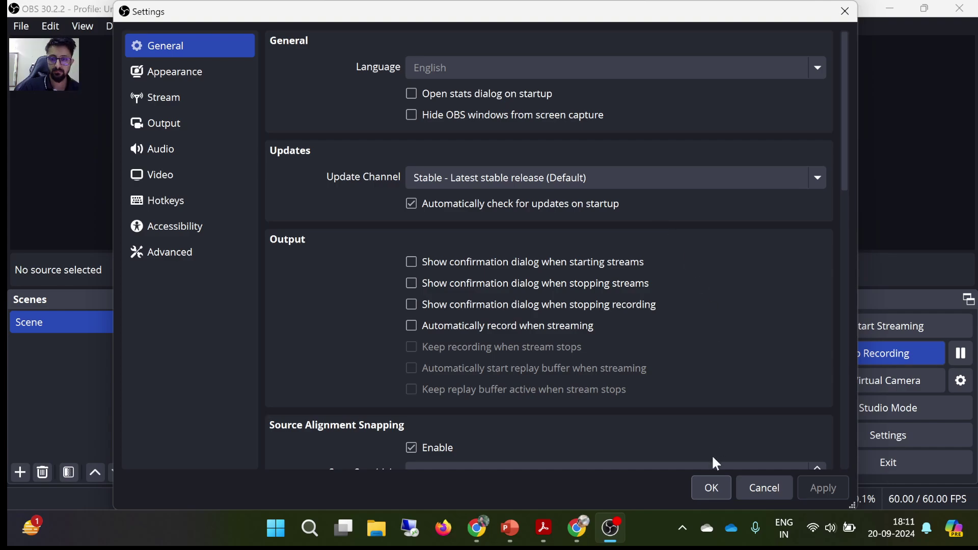
left_click(713, 490)
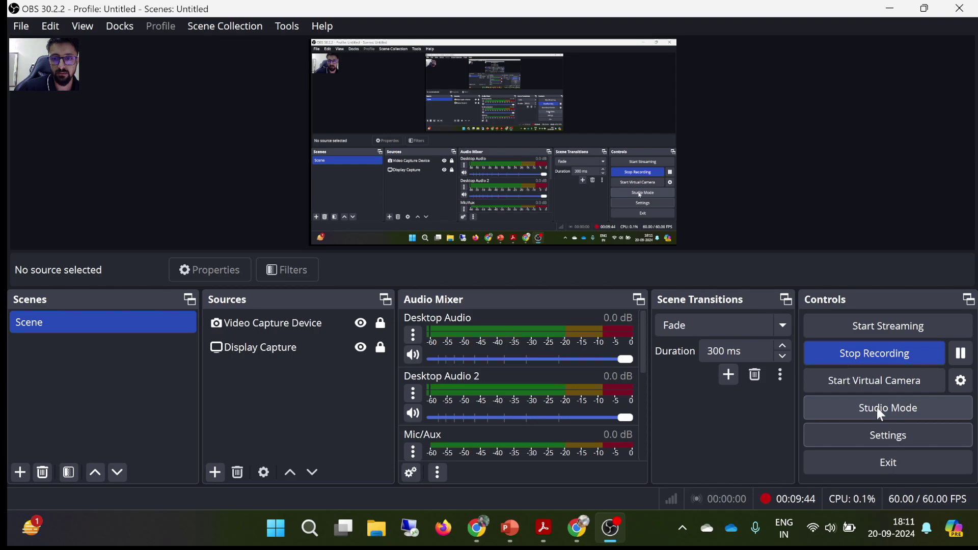
Step: Review the global audio devices and the output settings for streaming and recording
left_click(839, 433)
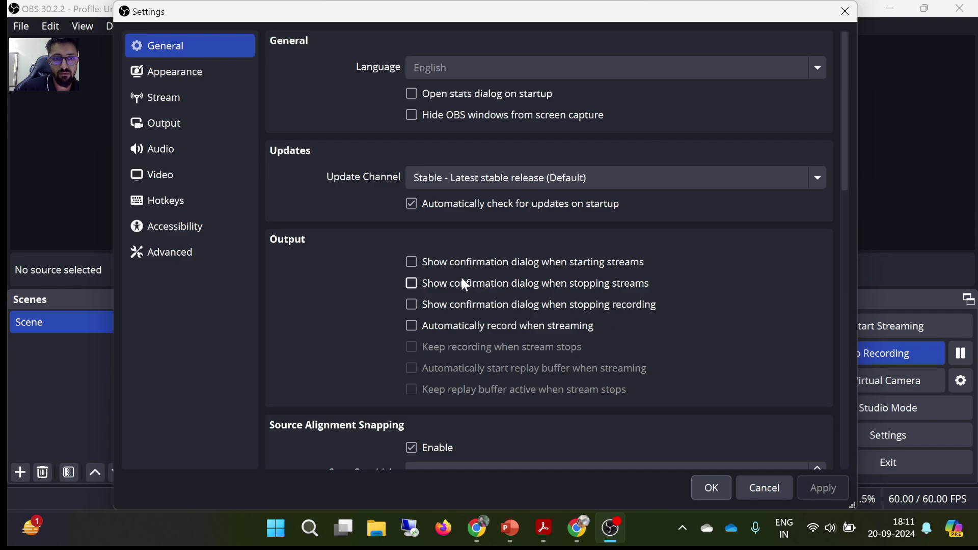
left_click(190, 152)
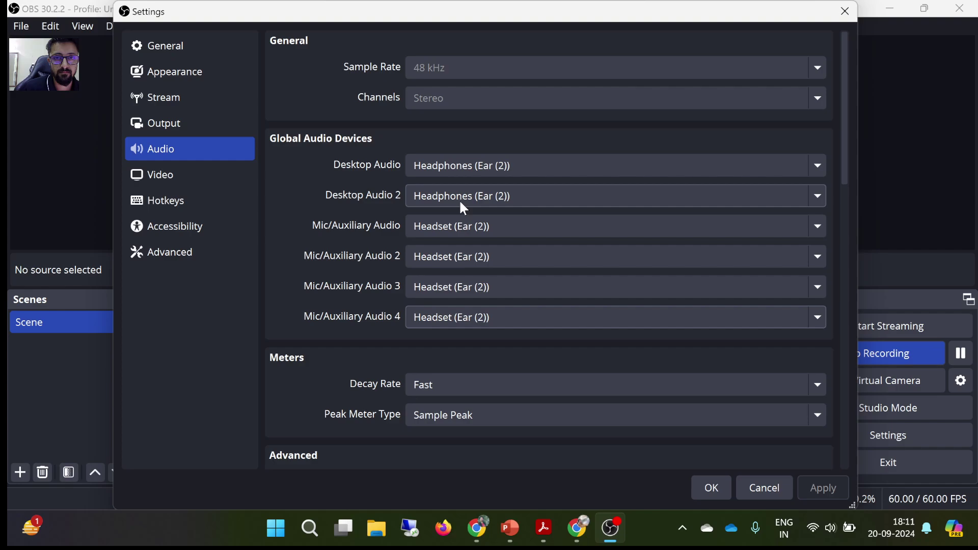
left_click(186, 125)
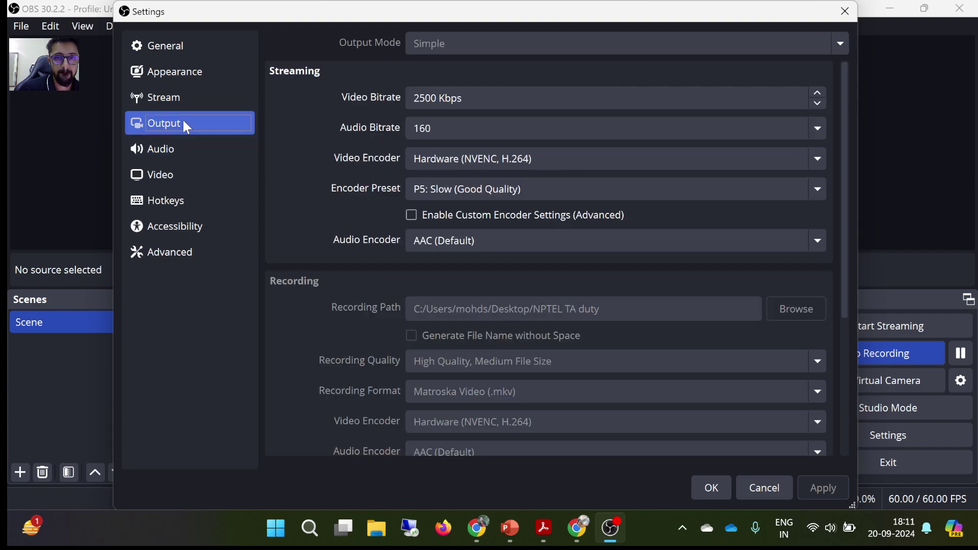
left_click(176, 147)
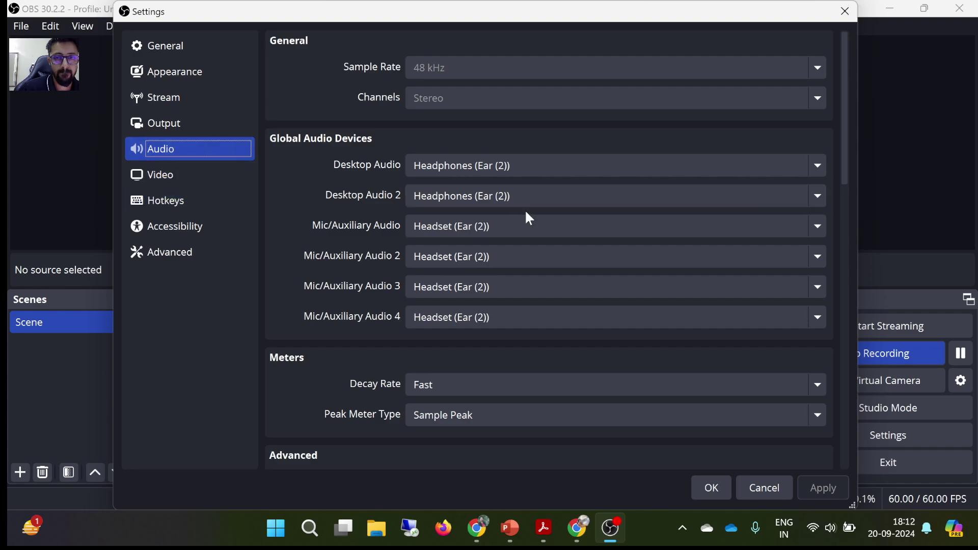
Step: Accept the settings and show the source volumes as percentages in the Advanced Audio Properties
left_click(721, 488)
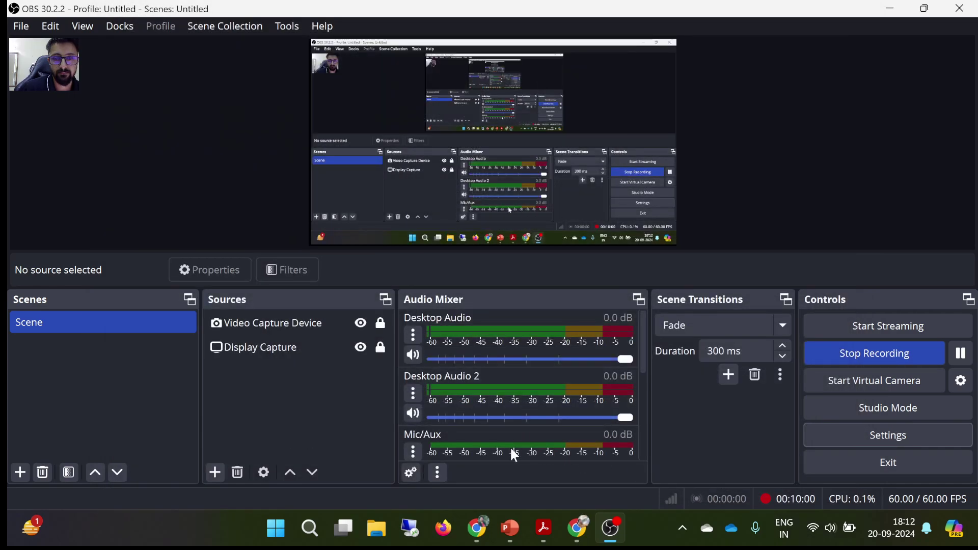
left_click(411, 473)
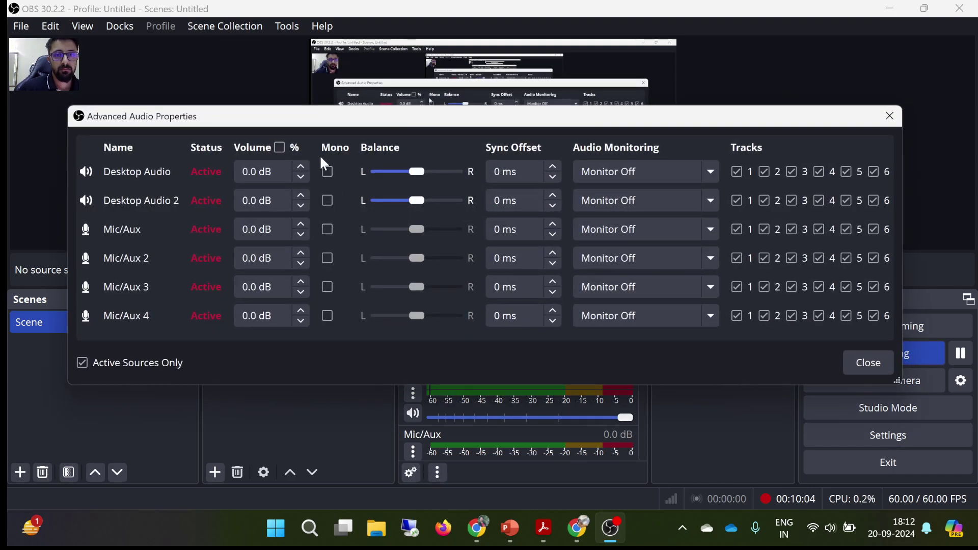
left_click(280, 148)
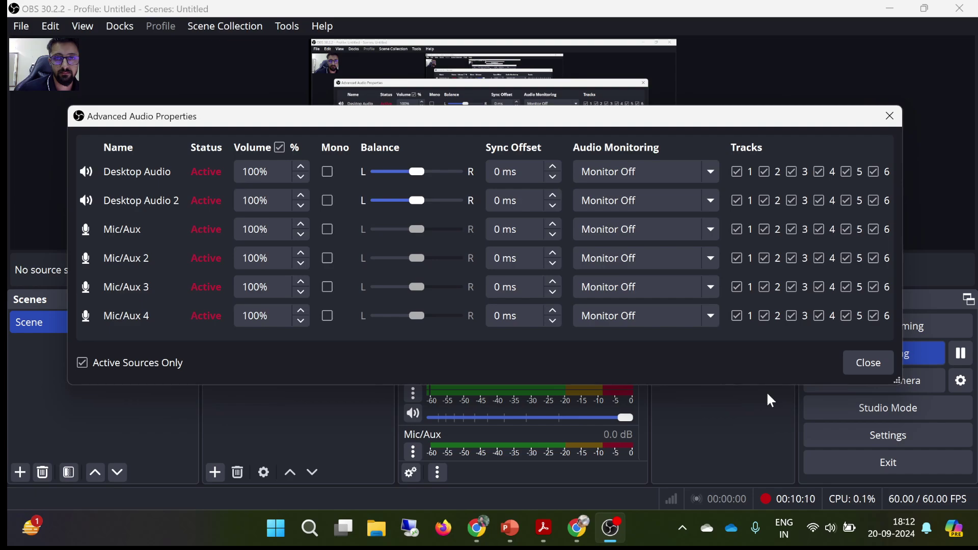
left_click(880, 363)
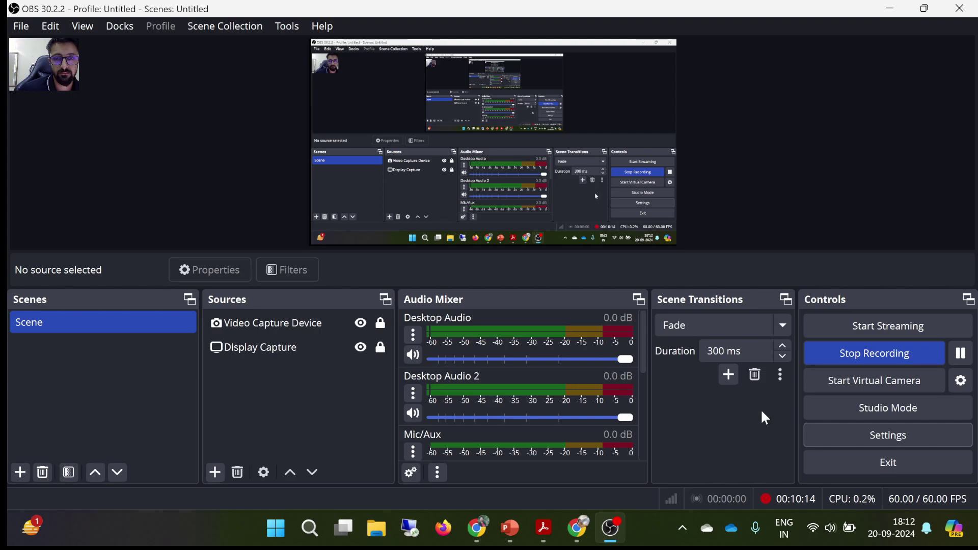
Step: Mute and unmute Desktop Audio 2, and mute the microphone in the Google Meet call before returning to OBS
left_click(413, 415)
left_click(413, 416)
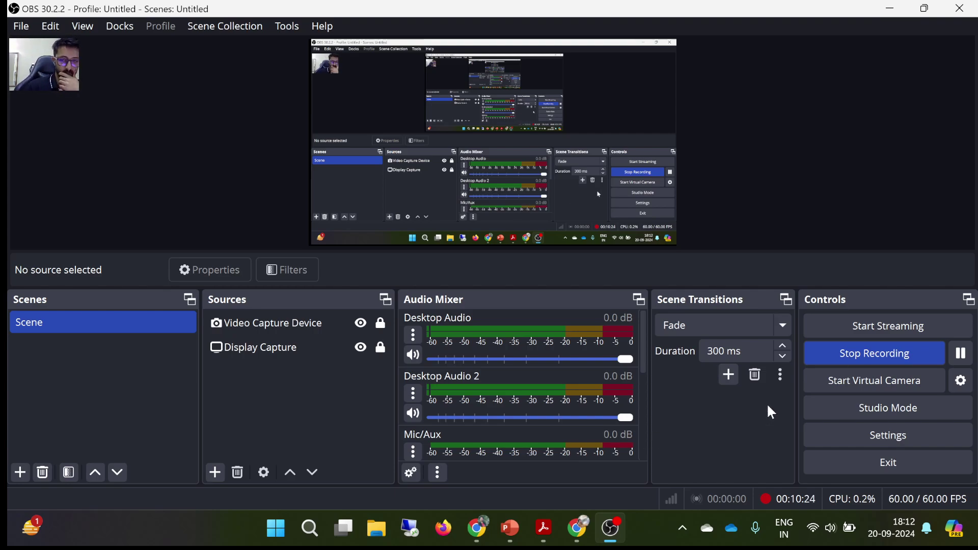
left_click(618, 522)
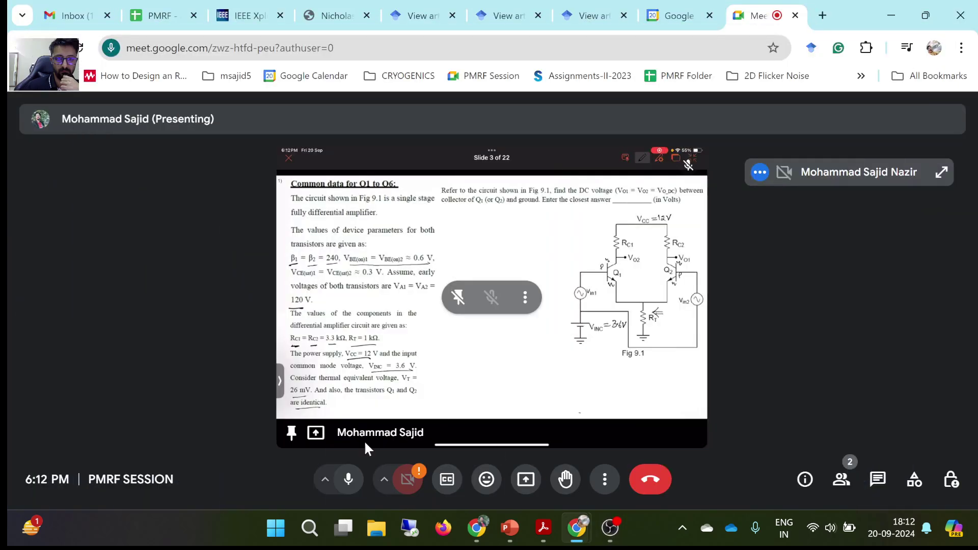
left_click(613, 530)
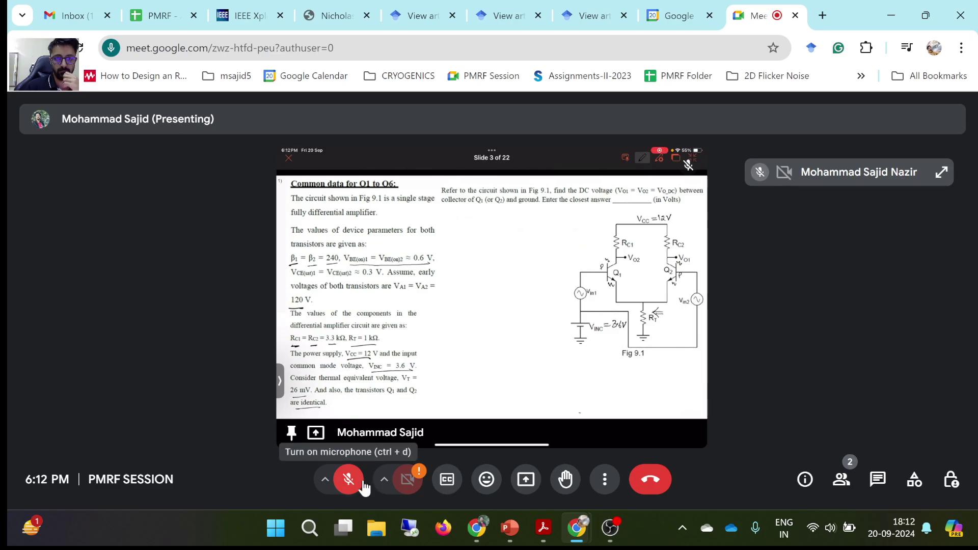
left_click(622, 538)
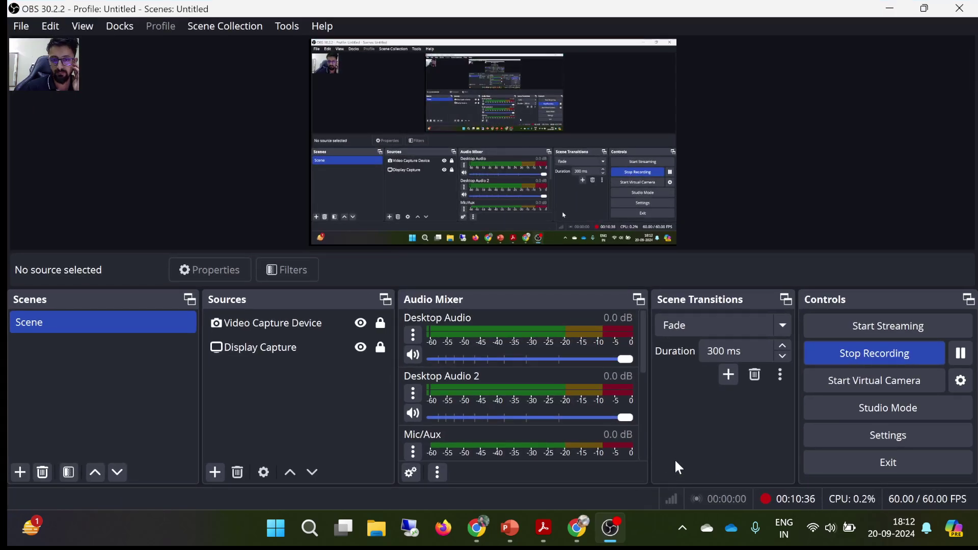
Step: Check the Bluetooth headset connection in the system quick settings and switch the microphone off and on again
left_click(835, 530)
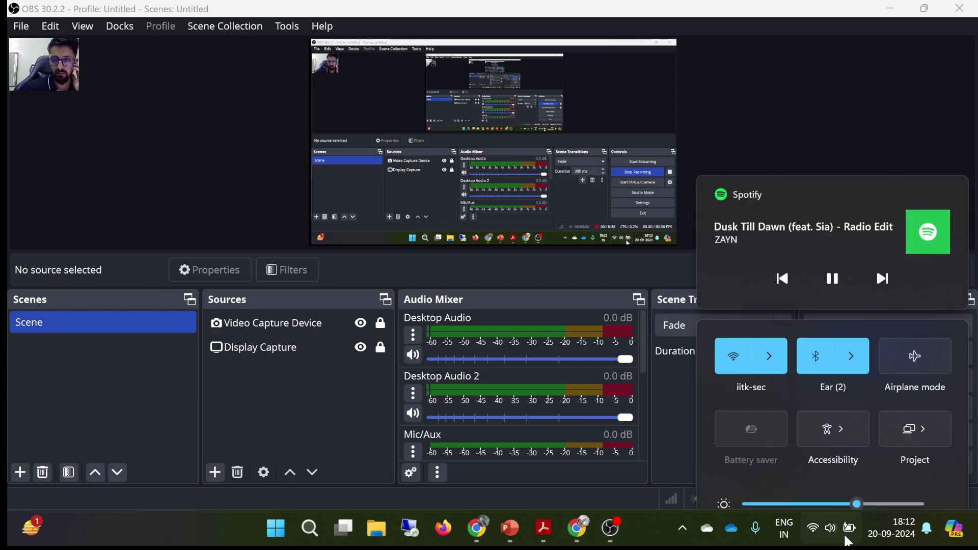
left_click(848, 541)
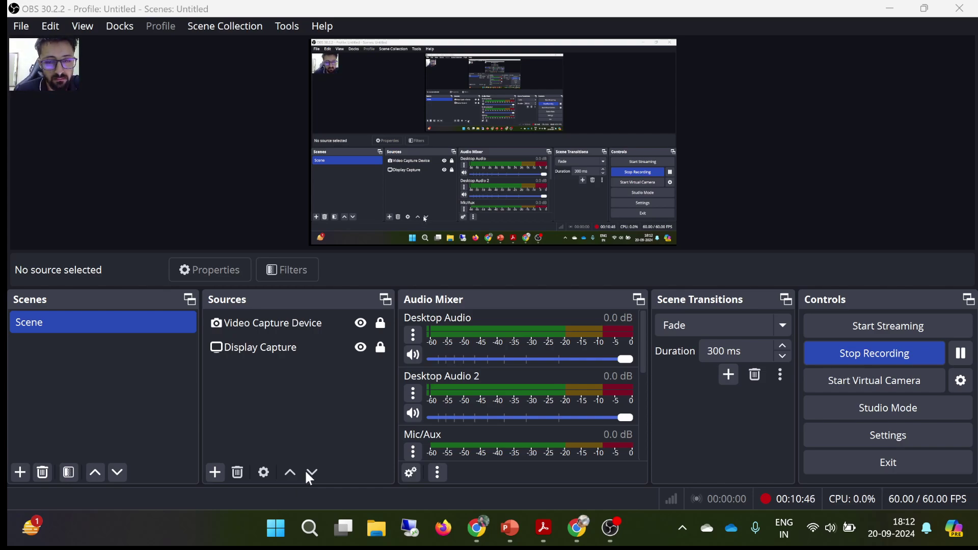
key("super+alt+k")
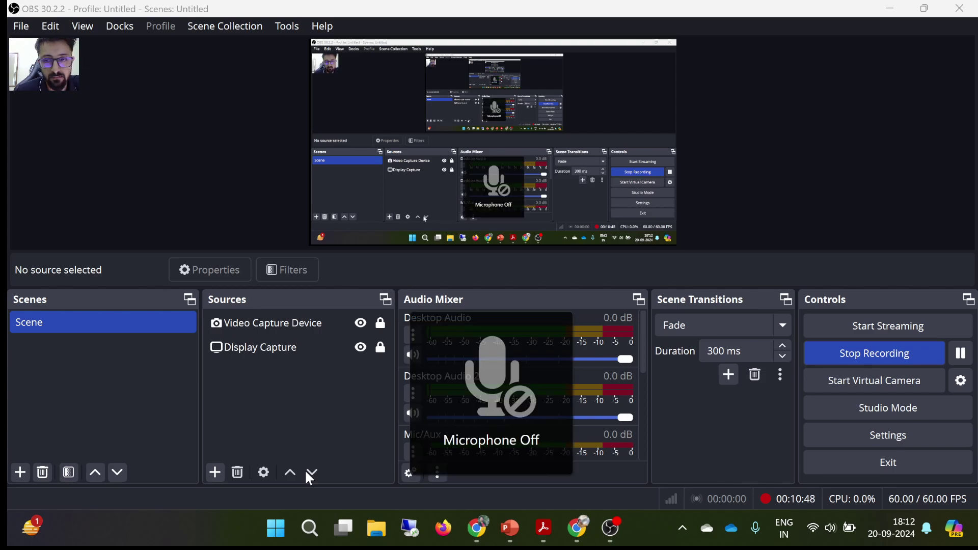
key("super+alt+k")
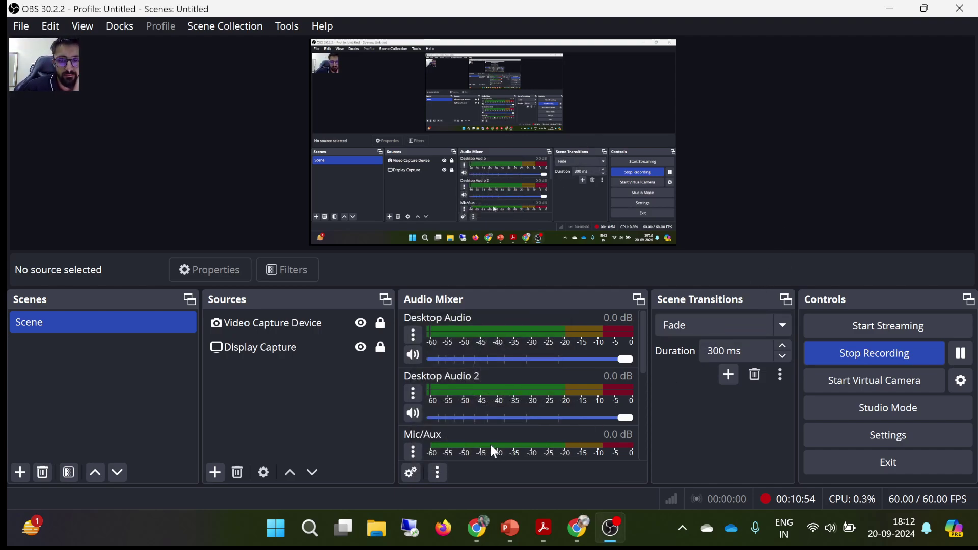
Step: Set the Desktop Audio device to Disabled in the audio settings and save
left_click(818, 434)
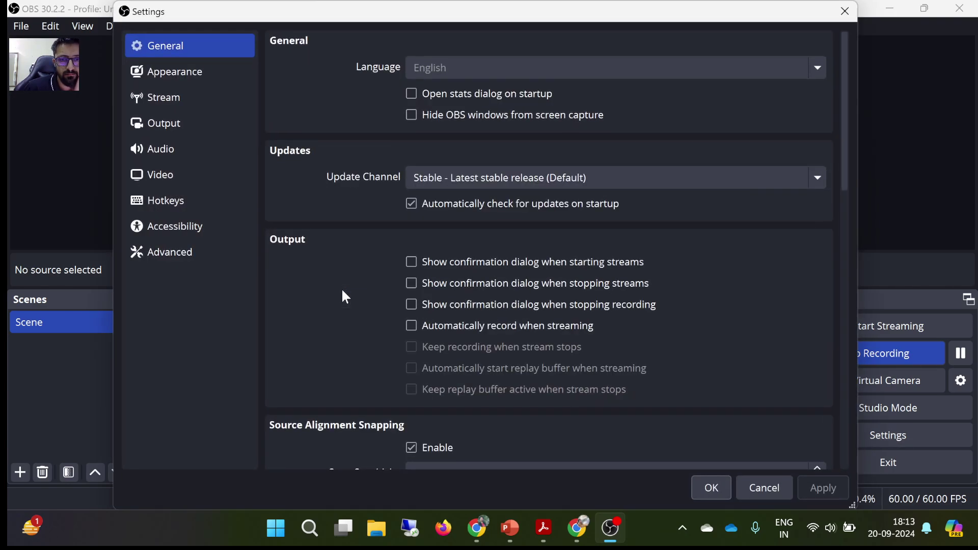
left_click(195, 153)
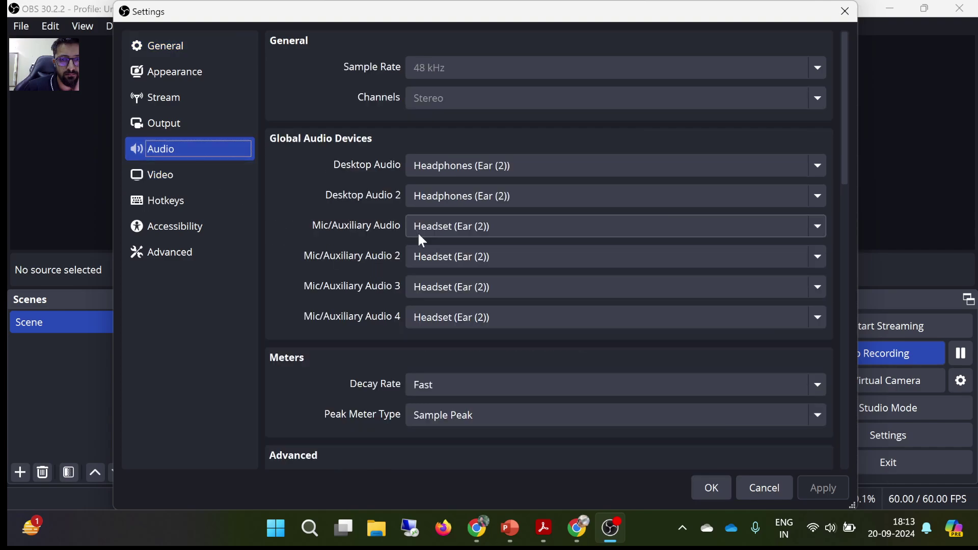
left_click(457, 172)
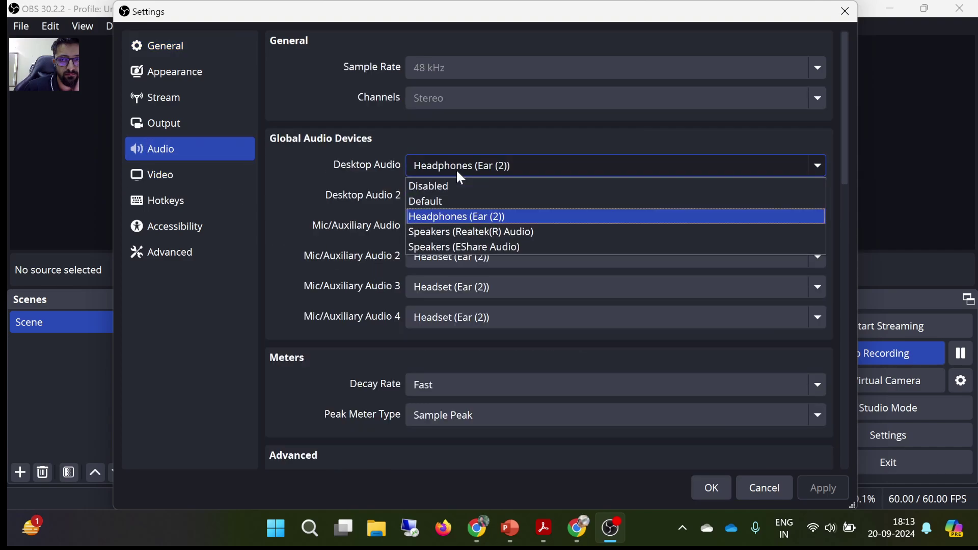
left_click(452, 186)
left_click(450, 201)
left_click(443, 219)
left_click(808, 489)
left_click(716, 490)
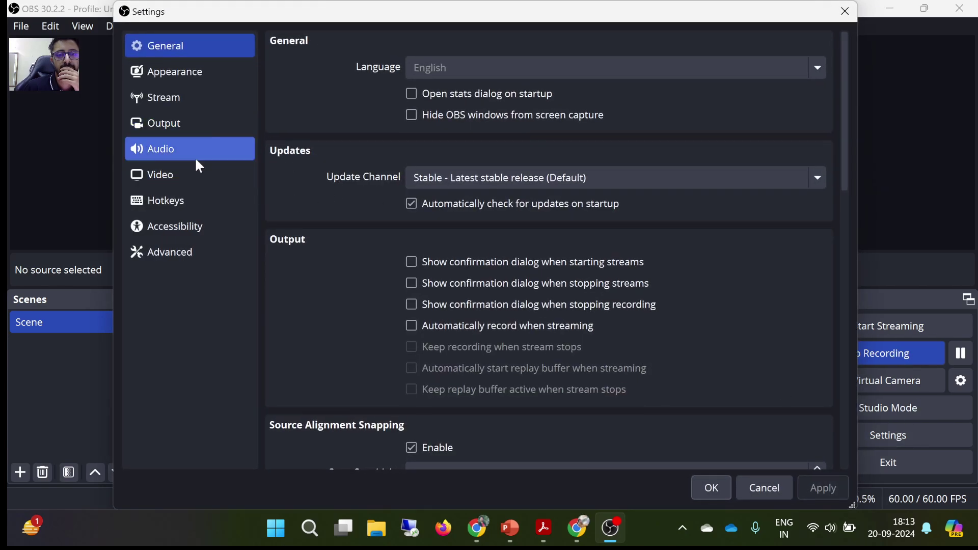
Step: Set Desktop Audio to Headphones (Ear (2)), keep Mic/Auxiliary Audio on Headset (Ear (2)), and save the audio settings
left_click(198, 161)
left_click(431, 172)
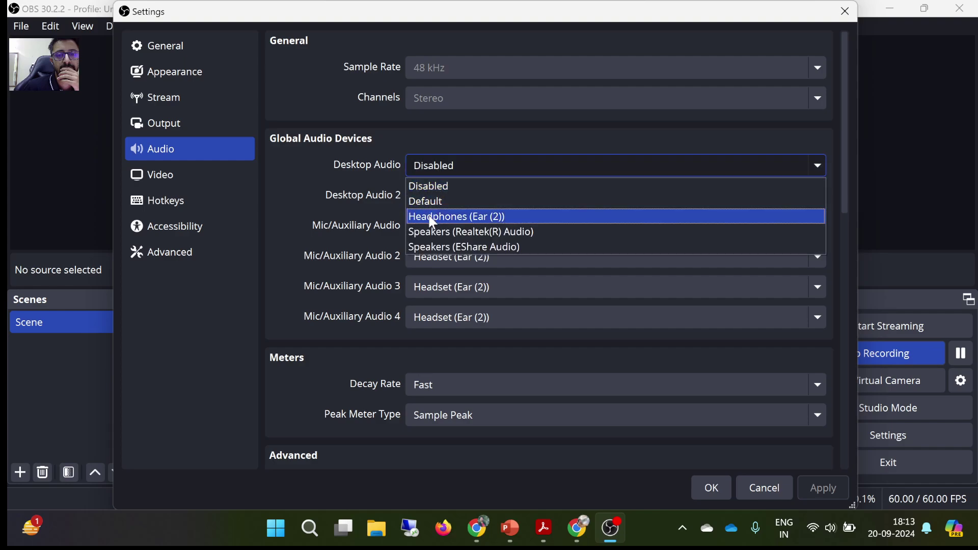
left_click(433, 218)
left_click(436, 194)
left_click(442, 247)
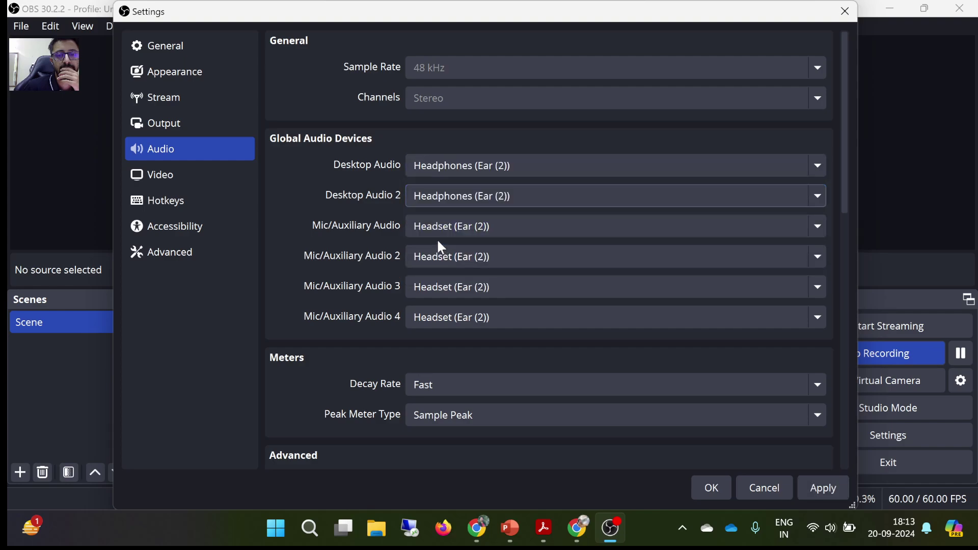
left_click(453, 230)
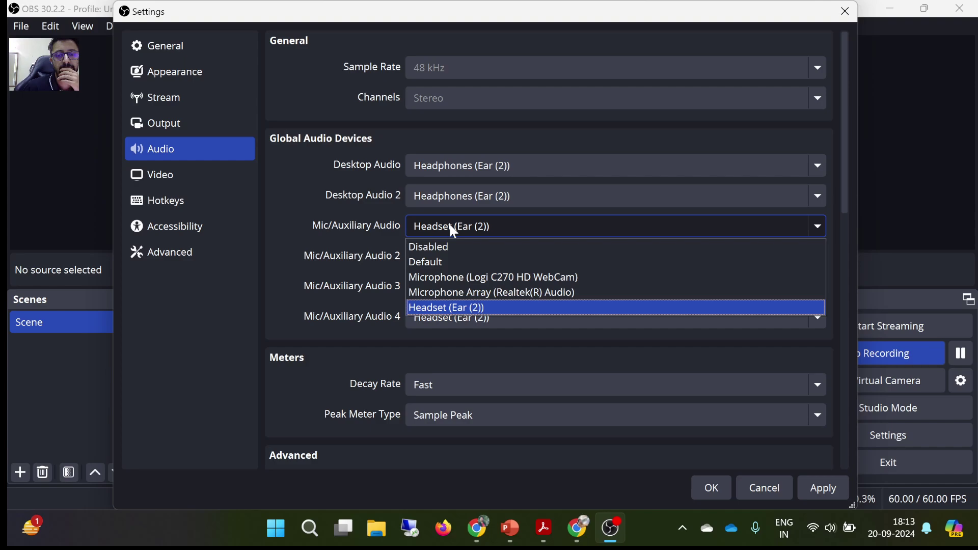
left_click(447, 308)
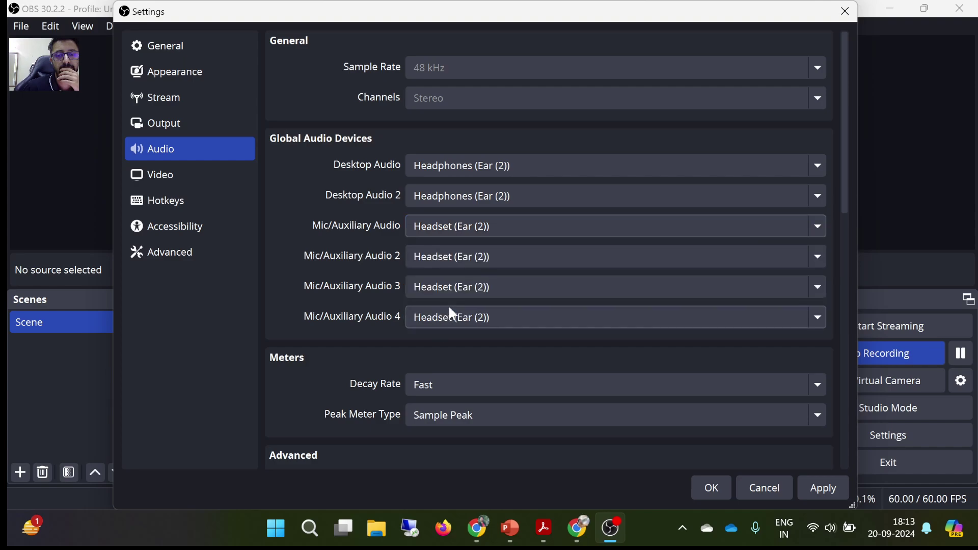
left_click_drag(841, 136, 854, 397)
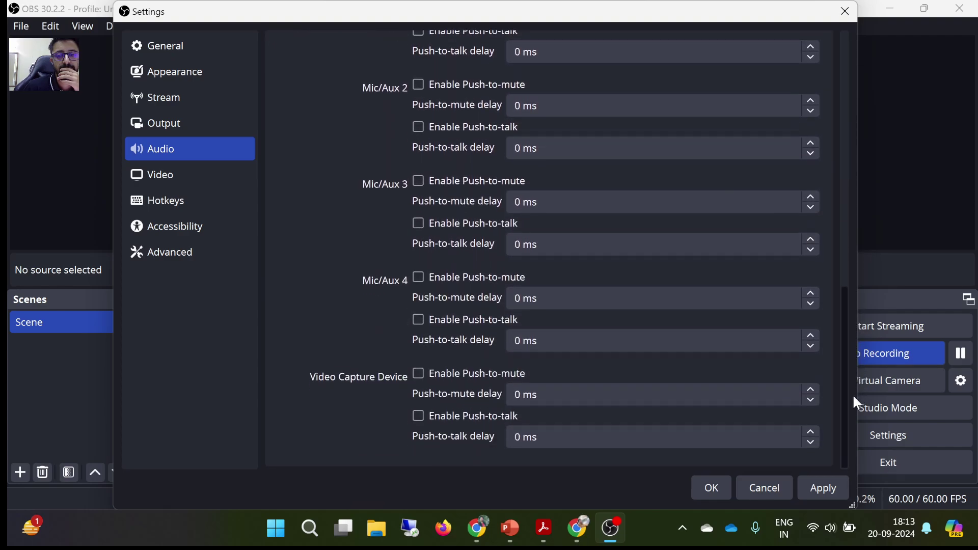
left_click(815, 490)
left_click_drag(846, 362, 843, 454)
left_click(712, 488)
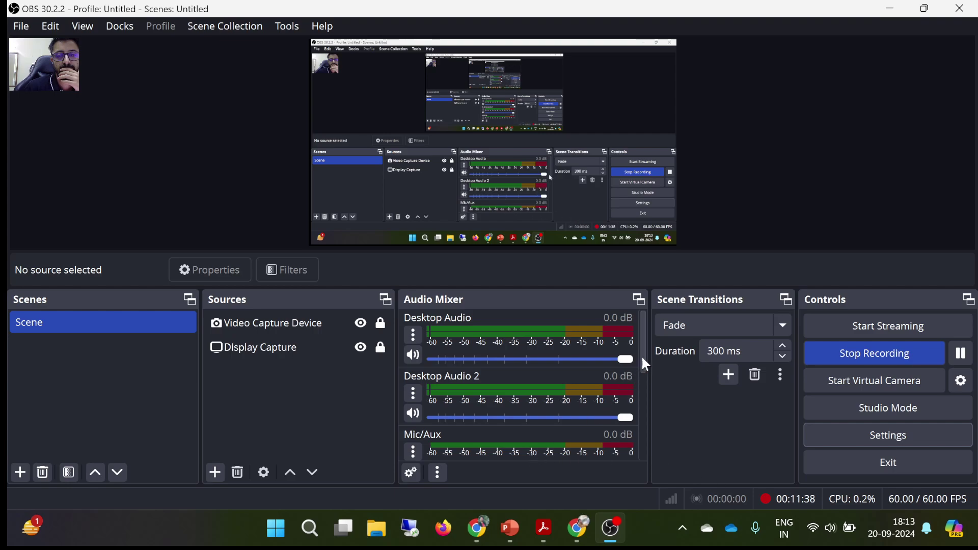
mouse_move(644, 350)
left_mouse_down()
mouse_move(646, 452)
mouse_move(649, 359)
mouse_move(633, 441)
mouse_move(637, 335)
left_mouse_up()
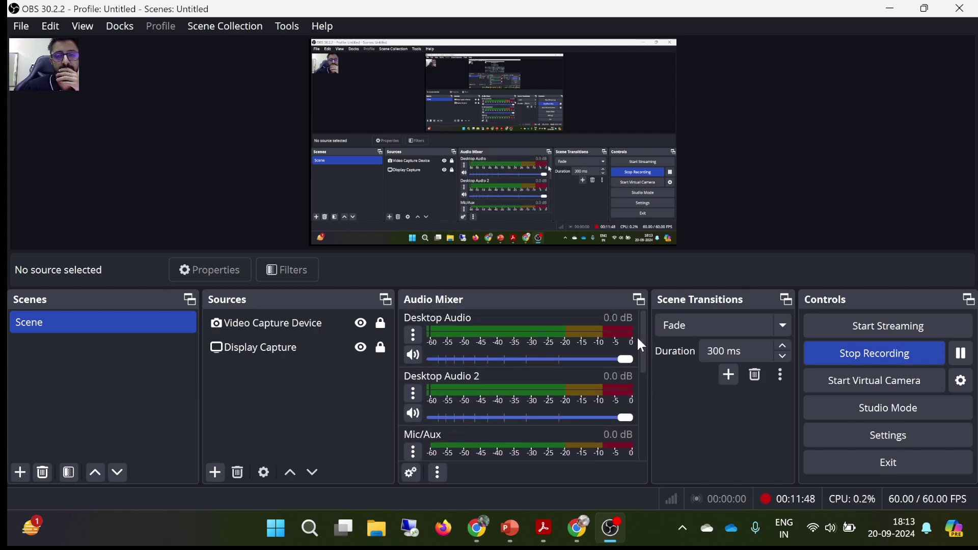
left_click(318, 352)
left_click(310, 350, "ctrl")
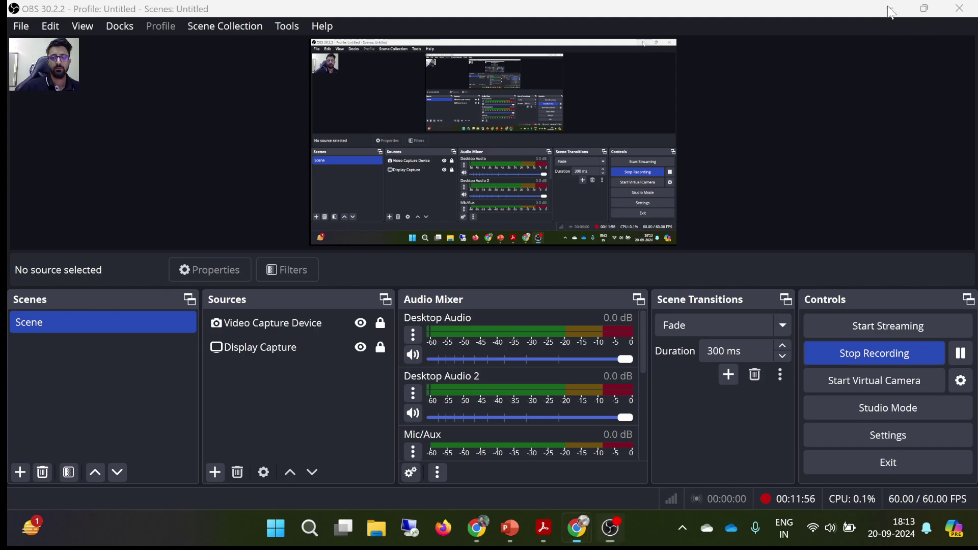
Step: View the shared slide in the full-screen Google Meet call, exit full screen and check the OBS audio mixer levels
left_click(891, 8)
double_click(578, 375)
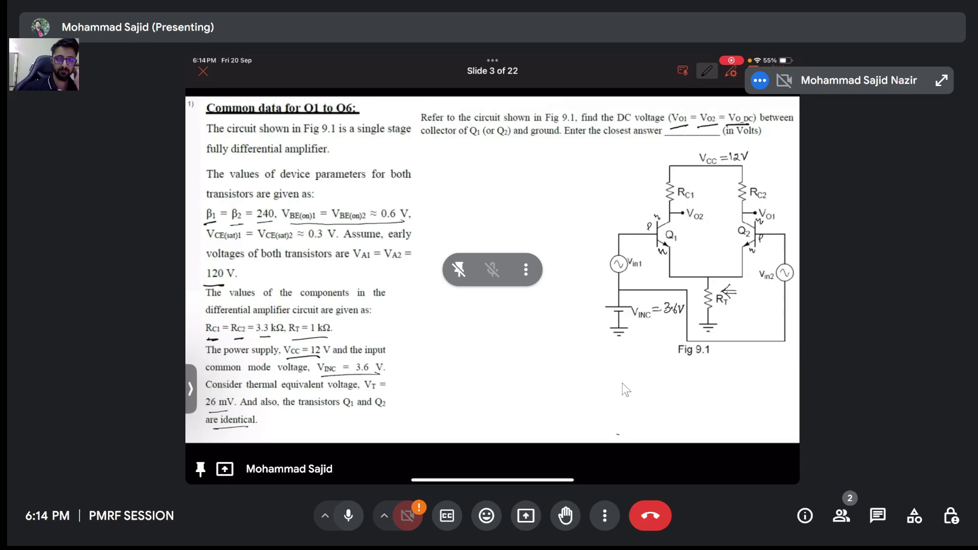
key("Escape")
left_click(610, 529)
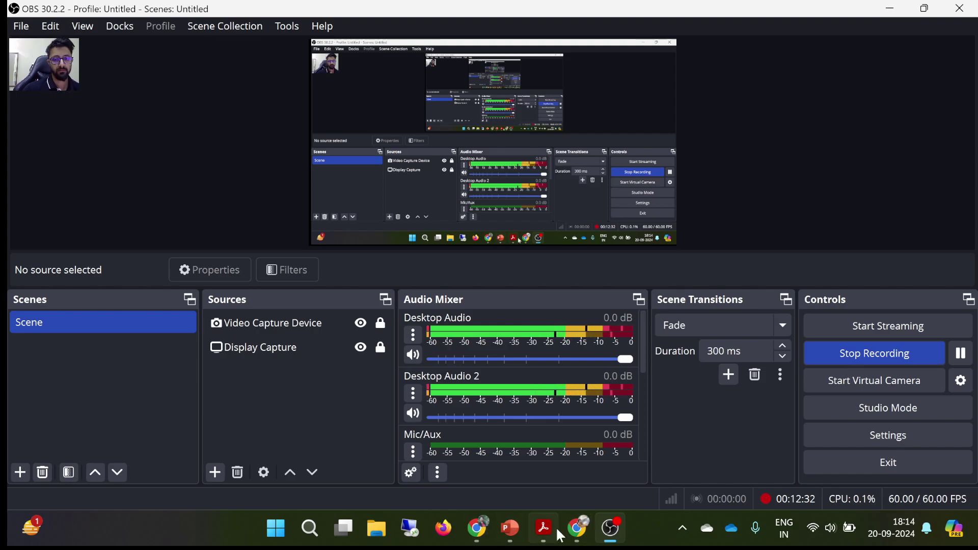
Step: Switch to the Chrome window with the YouTube lectures, open the 19C - (Ultra) Wide Bandgap tab and pause the video
mouse_move(484, 539)
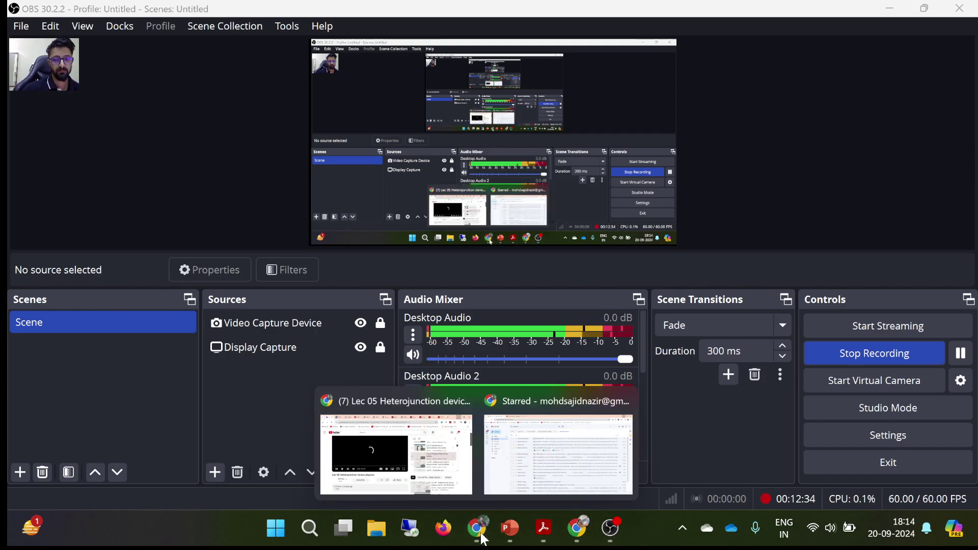
left_click(408, 448)
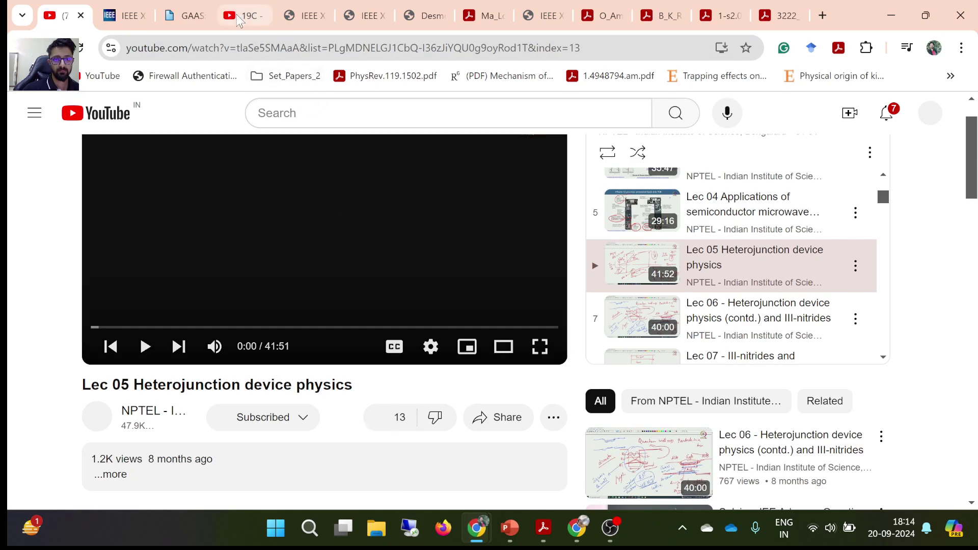
left_click(246, 15)
left_click(108, 356)
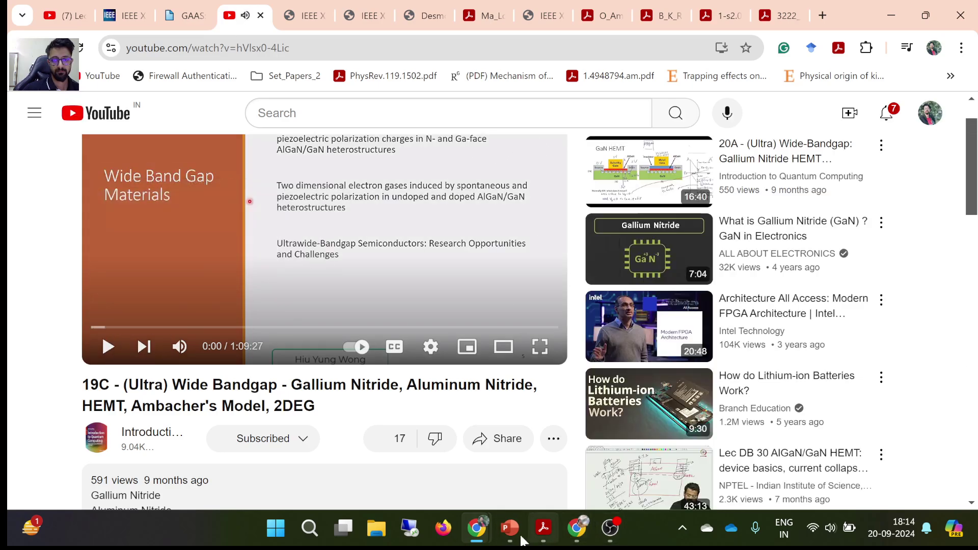
Step: Check the Chrome window with the Hard and soft switching of PWM converters video for playing audio and minimize it
mouse_move(476, 529)
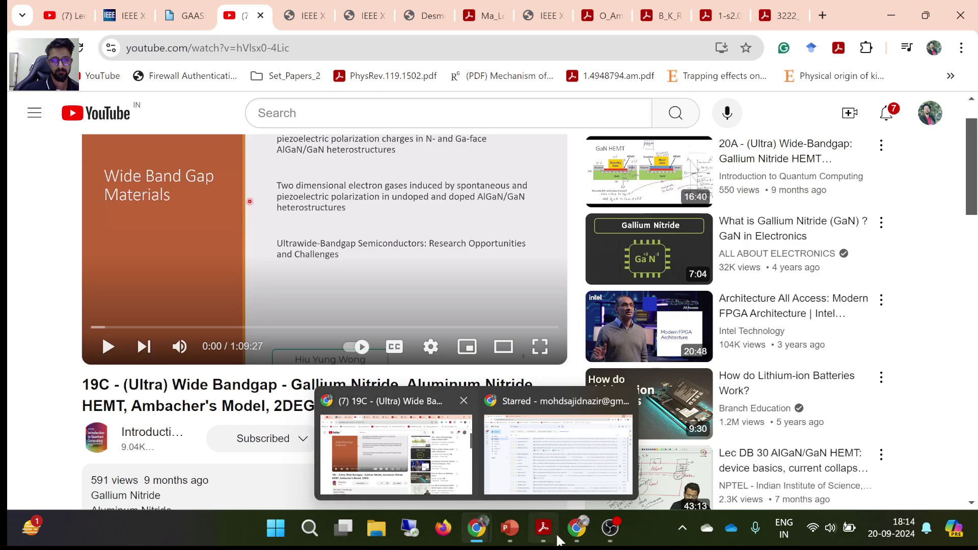
mouse_move(572, 531)
mouse_move(614, 461)
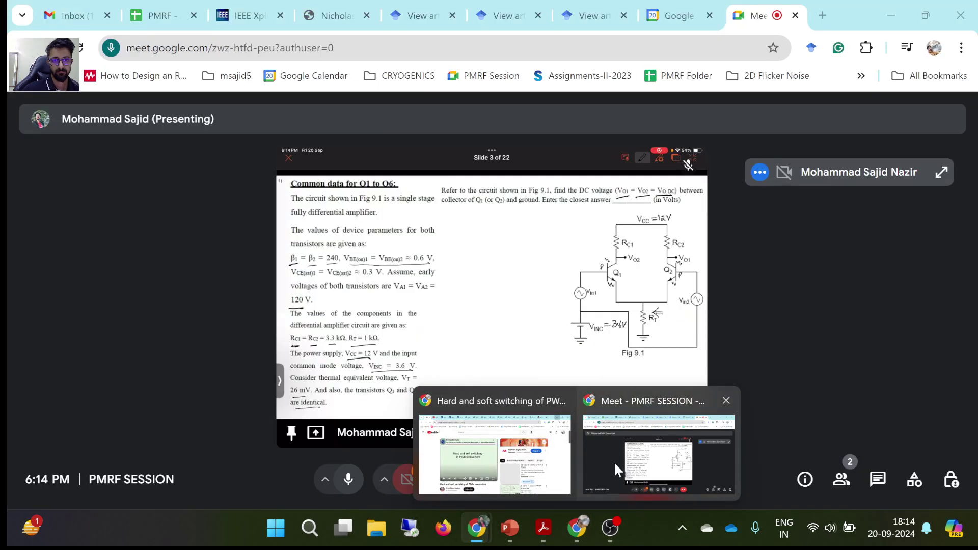
mouse_move(546, 462)
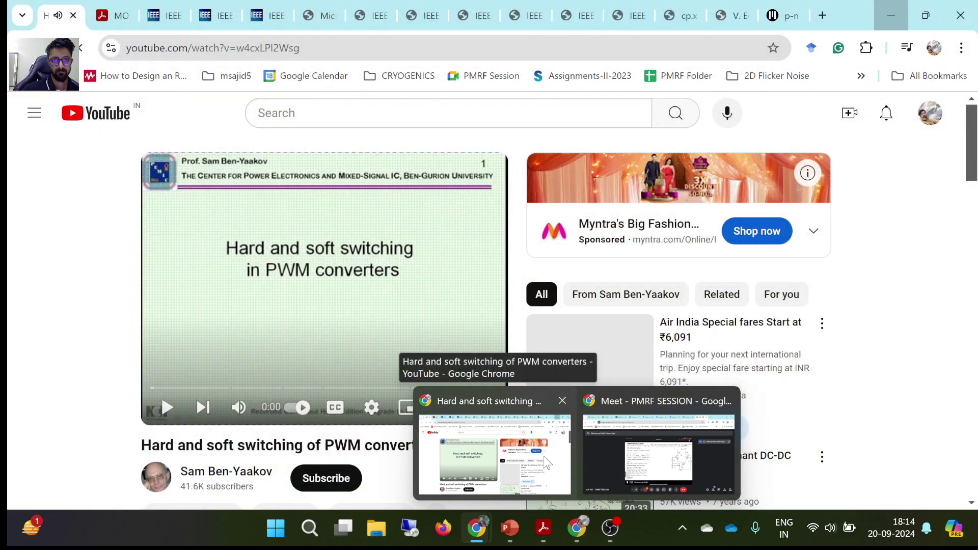
left_click(545, 462)
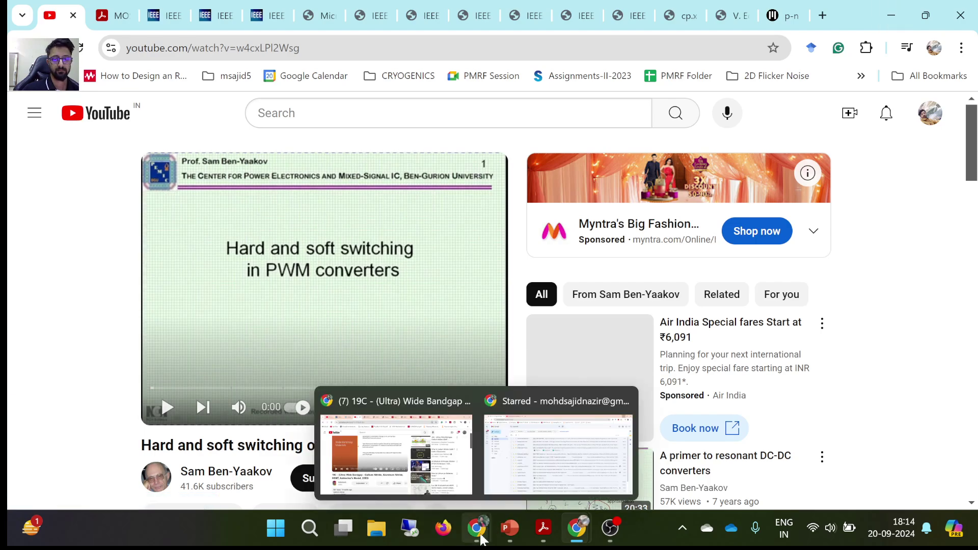
mouse_move(547, 452)
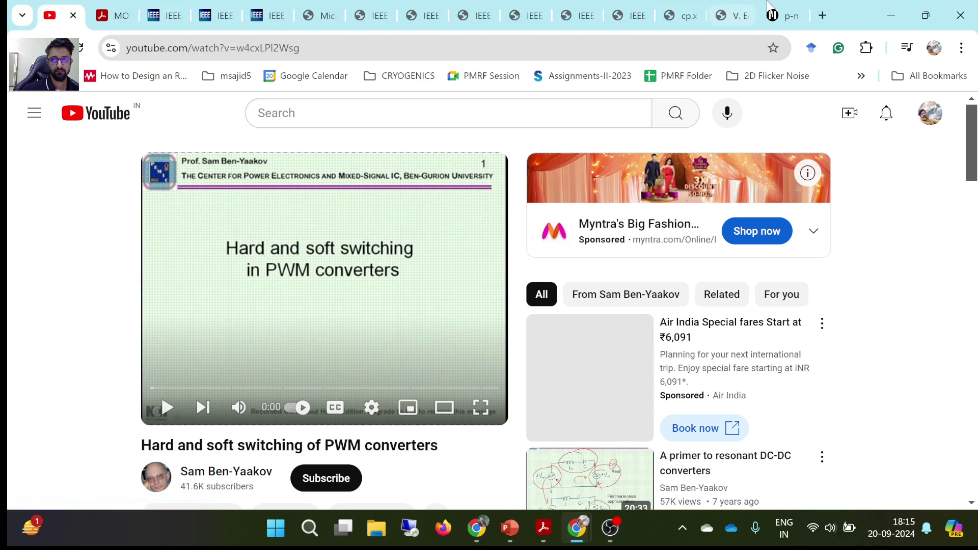
left_click(898, 13)
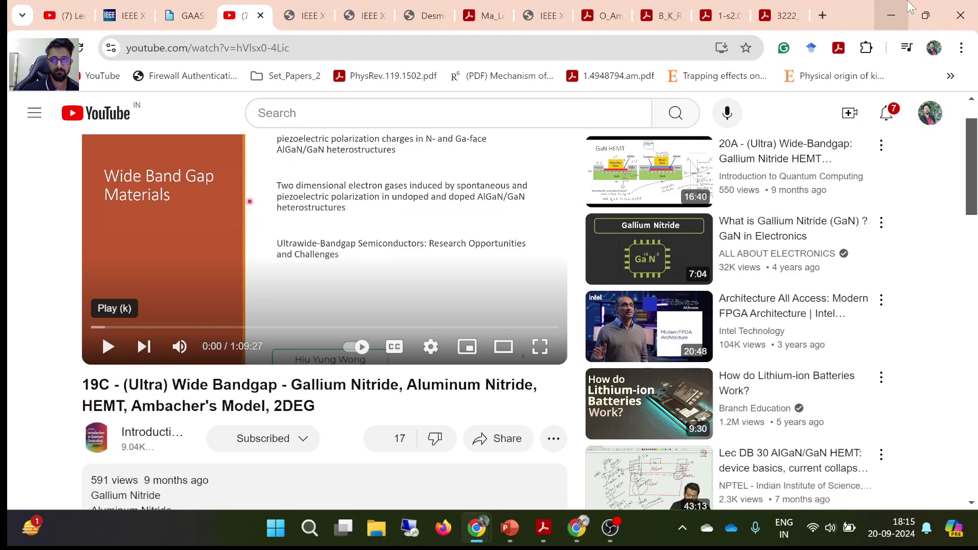
Step: Minimize the YouTube window, check the OBS audio mixer levels, lower the system volume to 50 and minimize OBS
left_click(892, 14)
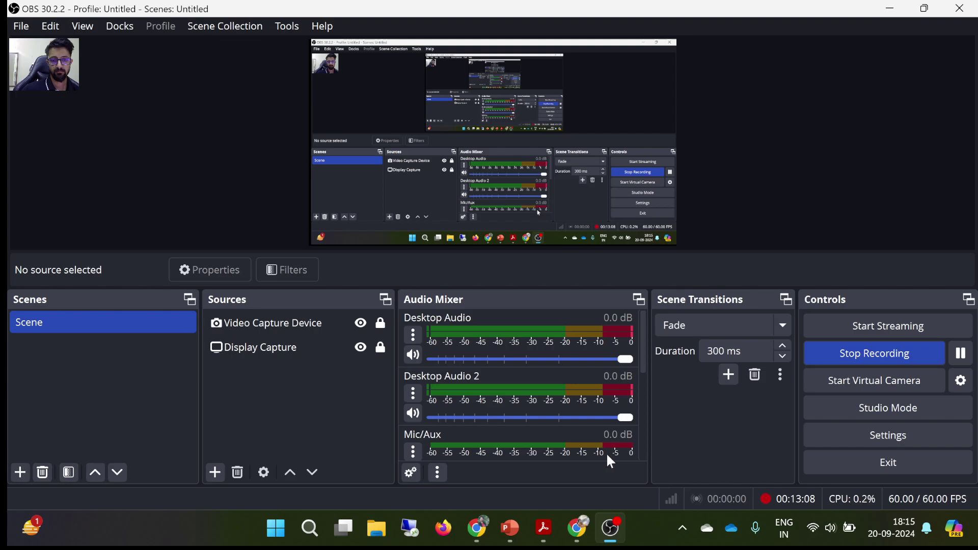
left_click_drag(641, 341, 648, 319)
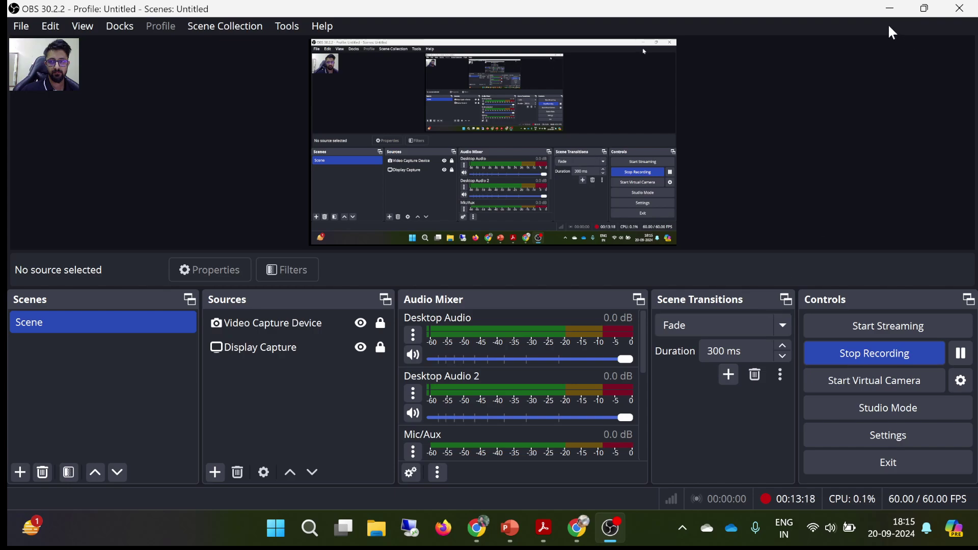
key("XF86AudioLowerVolume")
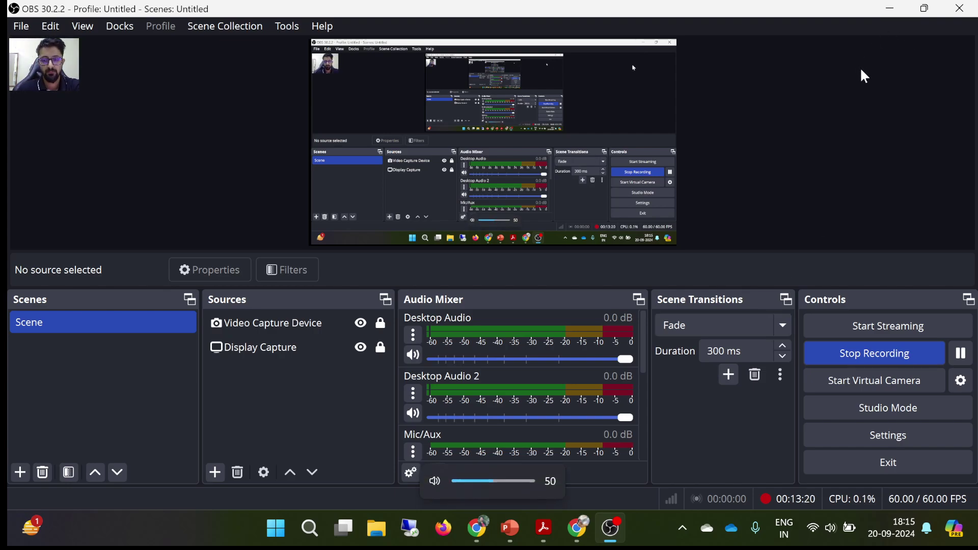
left_click(891, 9)
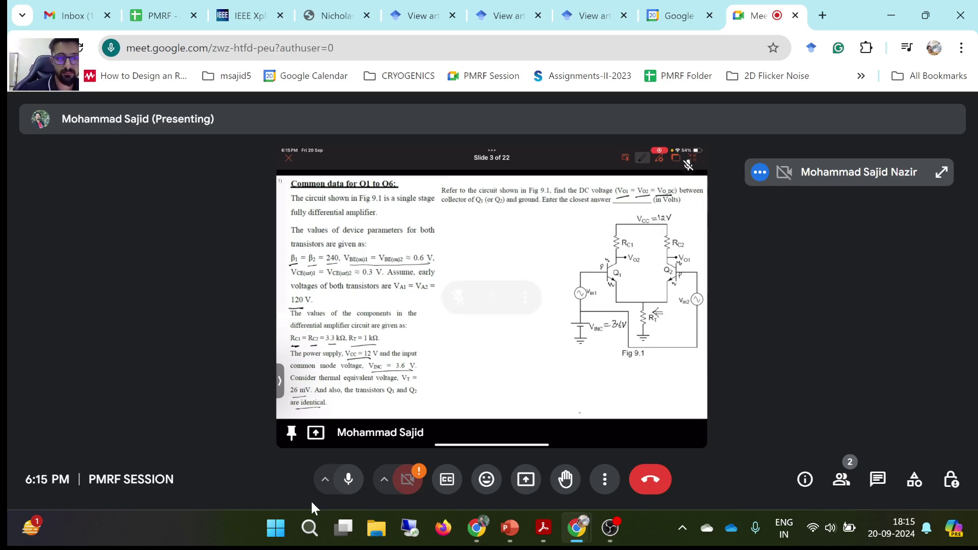
Step: Change the Google Meet call's microphone to Headset (Ear (2)) and close the audio device options
left_click(326, 482)
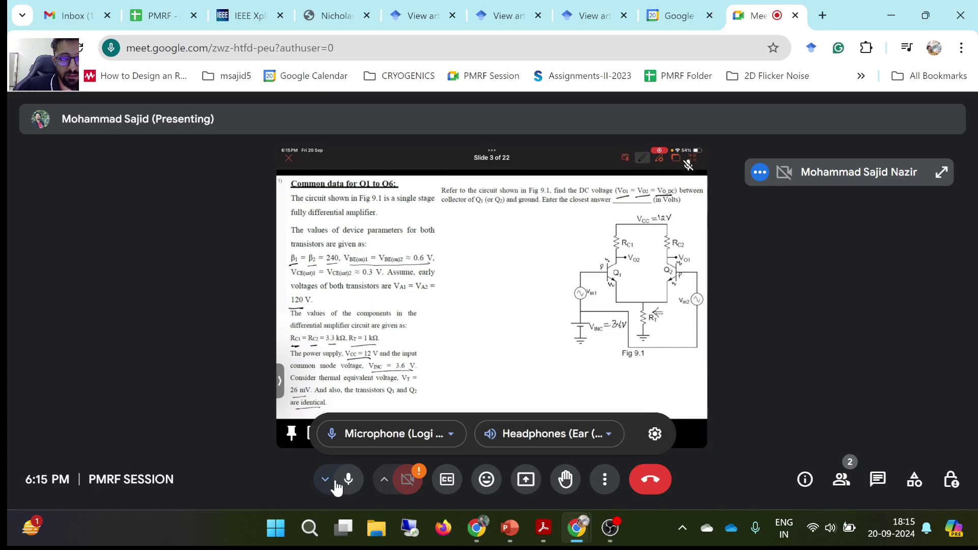
left_click(422, 437)
left_click(423, 348)
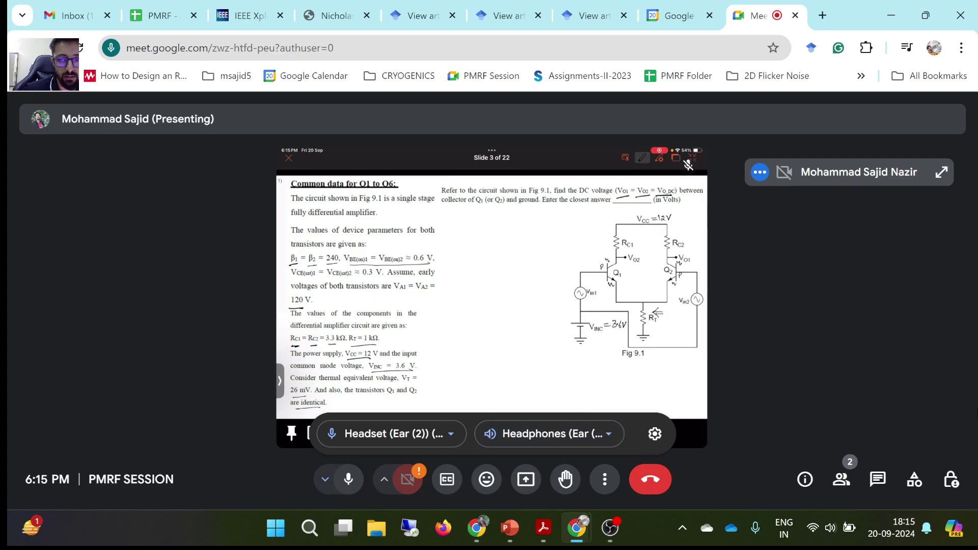
left_click(894, 411)
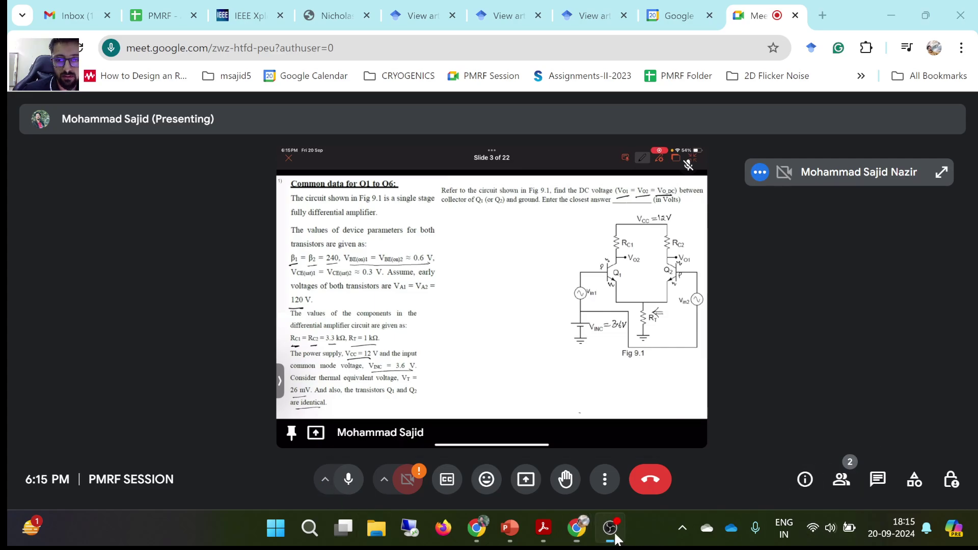
Step: Check the Mic/Aux level in the OBS audio mixer, then return to the Google Meet call and make it full screen
left_click(611, 530)
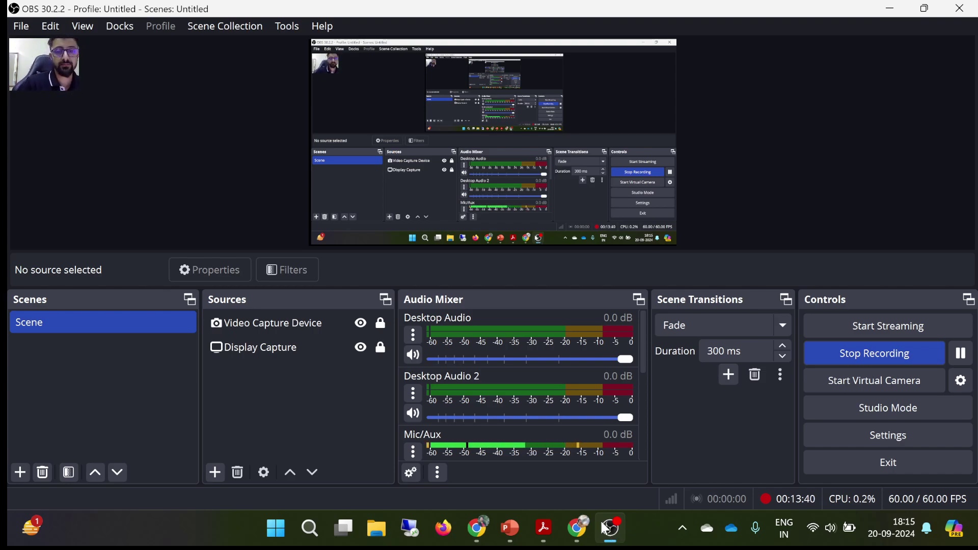
left_click(613, 533)
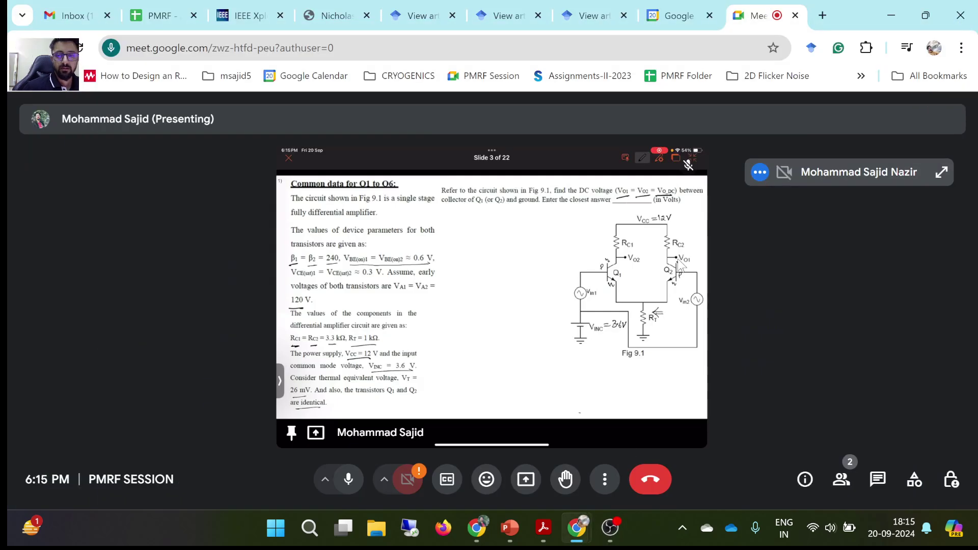
double_click(687, 291)
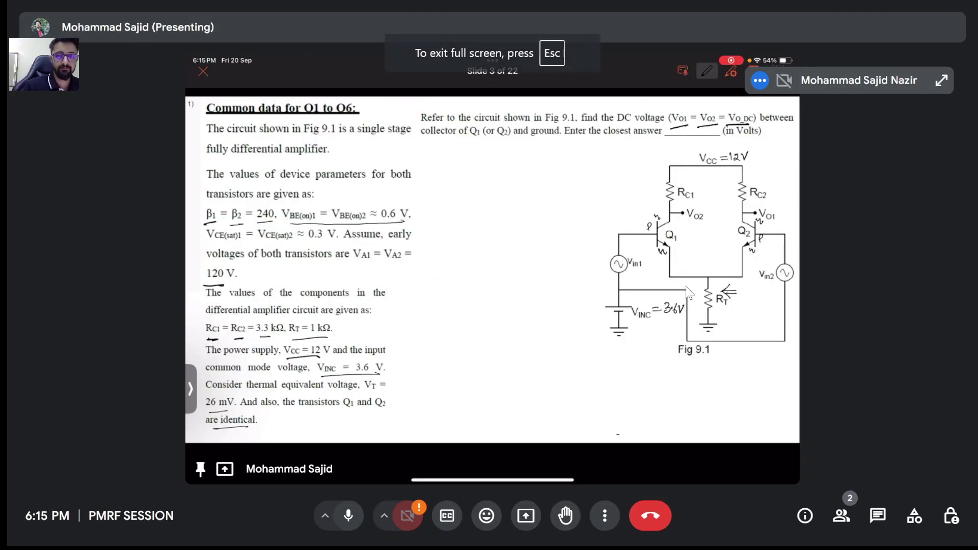